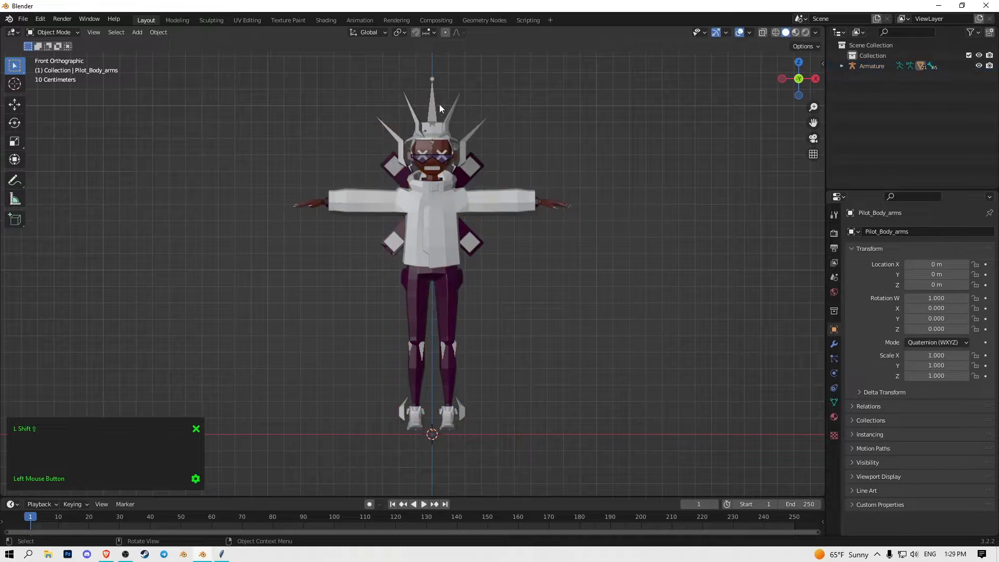
Create a Mixamo control rig for the armature with Apply Animation, IK Arms and IK Legs enabled.
left_click(823, 67)
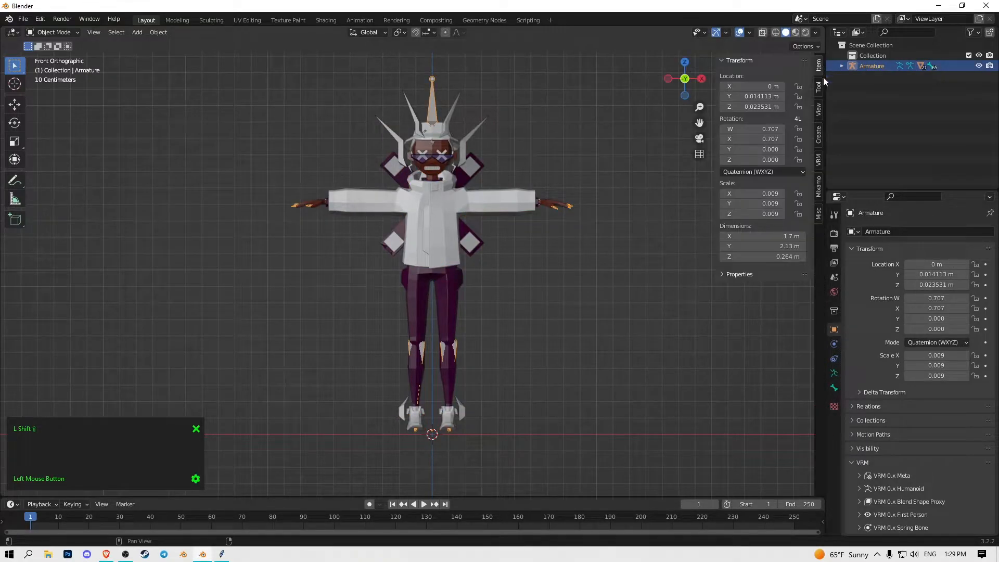
left_click(819, 214)
left_click(818, 185)
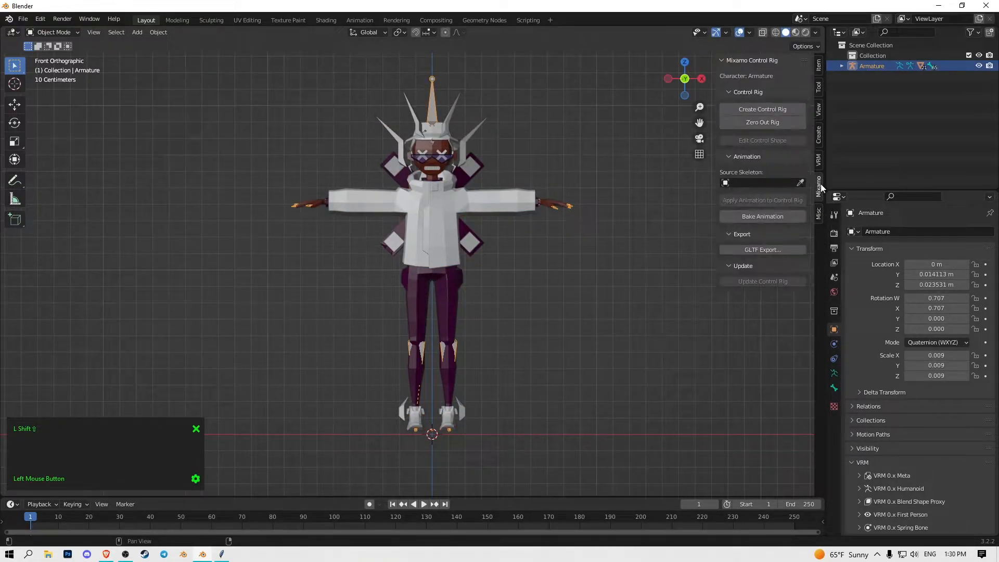
left_click(770, 110)
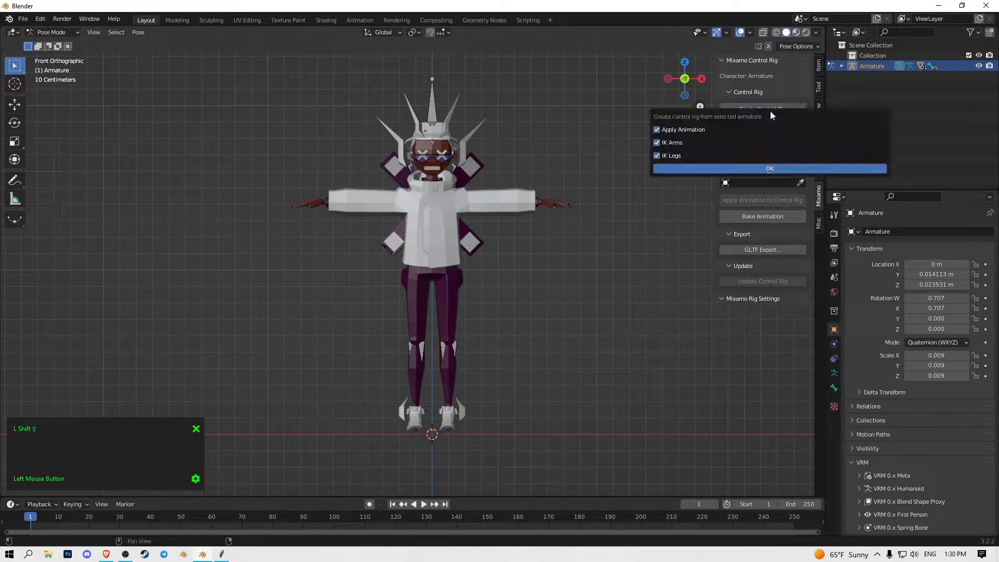
left_click(749, 169)
middle_click_drag(388, 224, 309, 180)
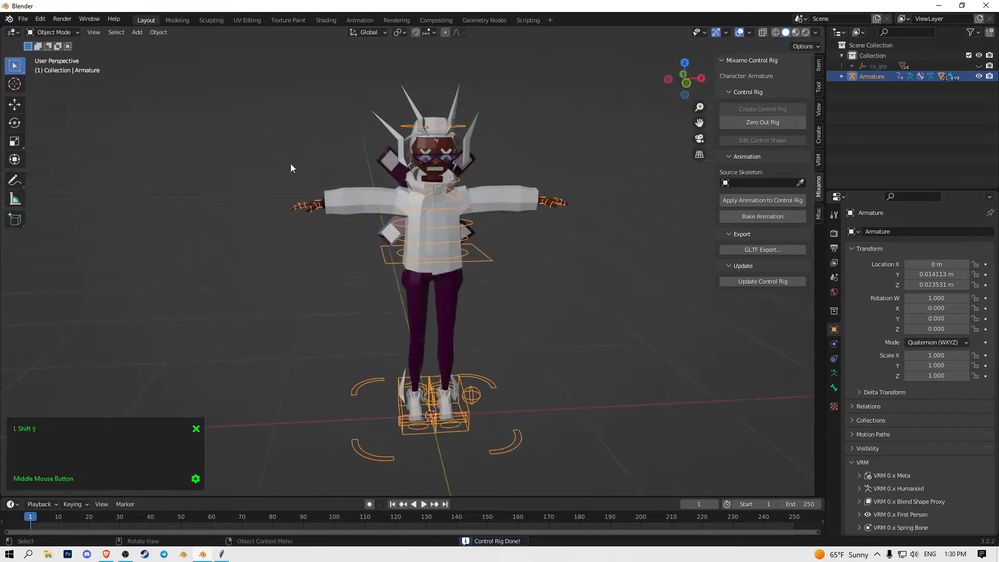
Switch the rigged armature to Pose Mode.
left_click(66, 33)
left_click(58, 69)
middle_click_drag(419, 302, 573, 195, "shift")
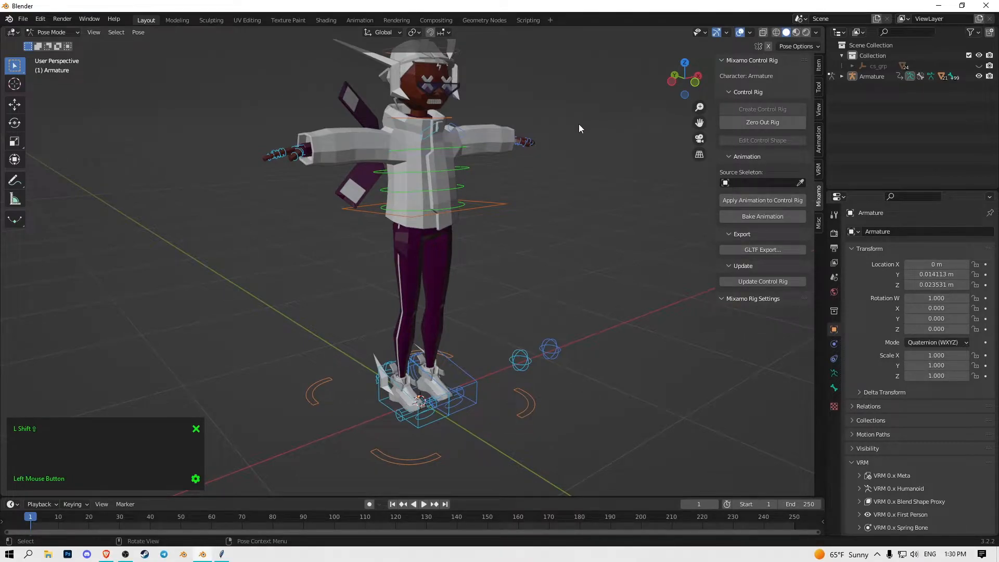
middle_click_drag(579, 127, 508, 142)
Enable In Front in the armature's viewport display settings.
left_click(834, 373)
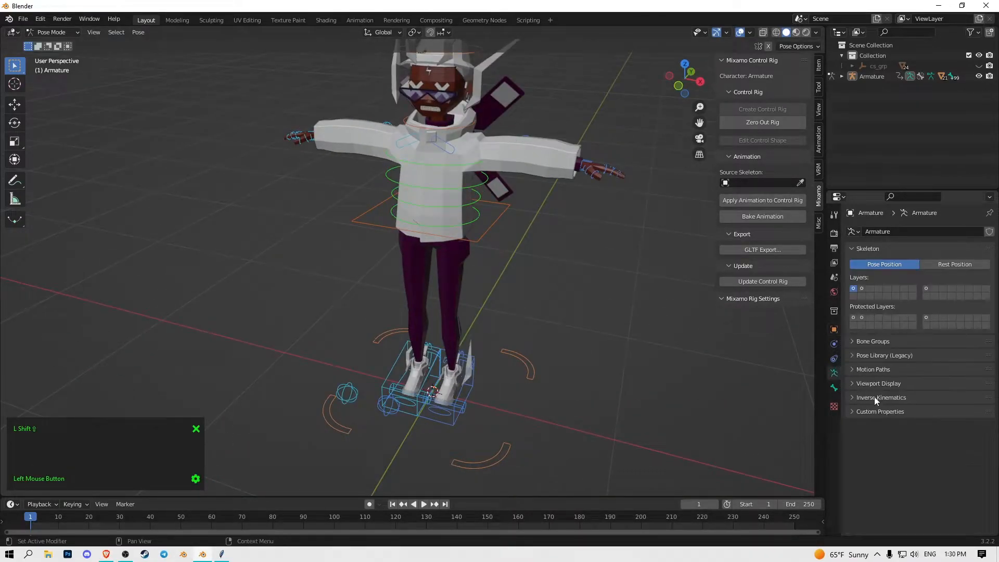
left_click(874, 382)
left_click(908, 446)
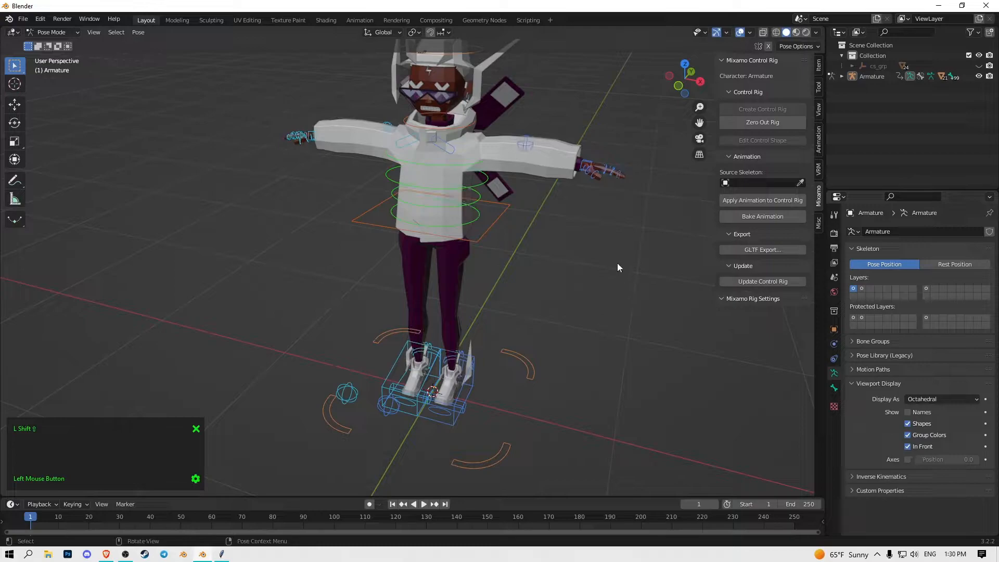
middle_click_drag(576, 192, 570, 149)
With X-axis mirroring enabled, move the left hand IK control down in front view so both arms rest beside the body.
left_click(506, 137)
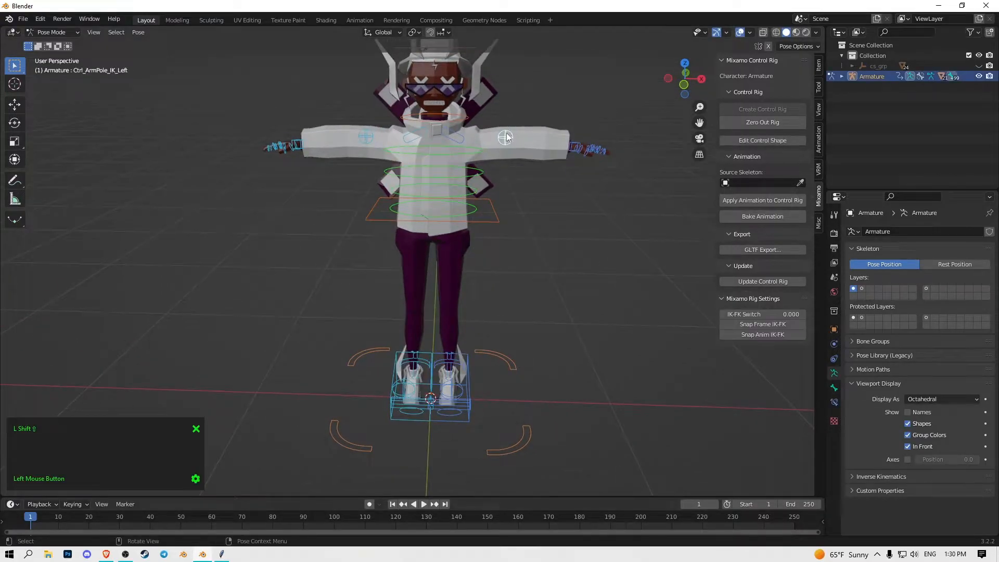
left_click(579, 145)
left_click(576, 146)
left_click(768, 46)
left_click(684, 86)
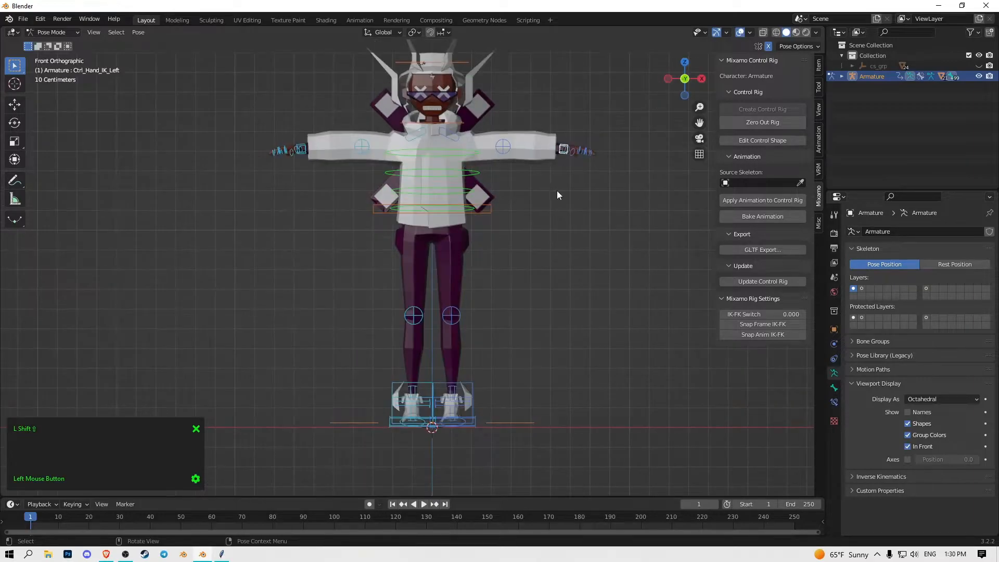
key("g")
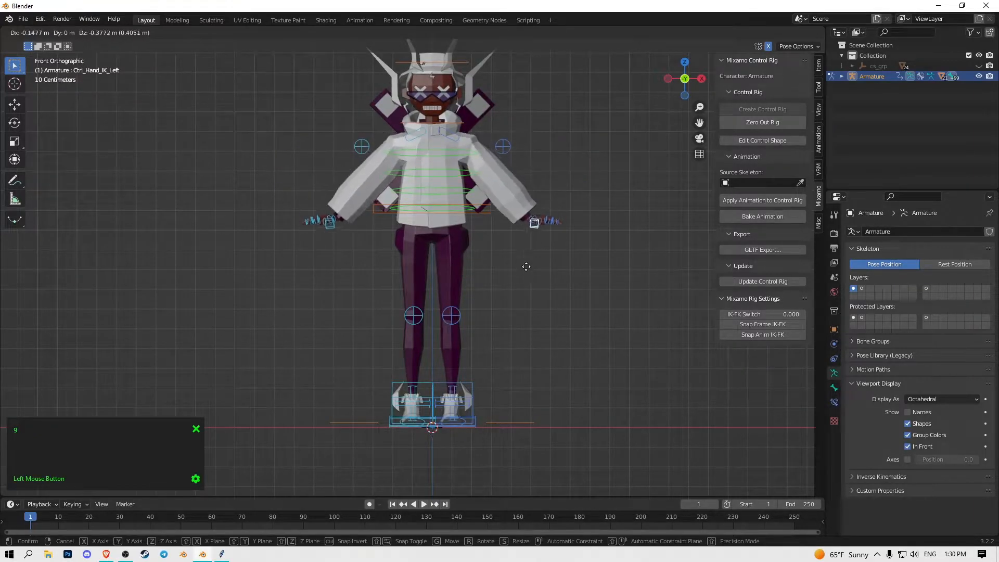
left_click(478, 301)
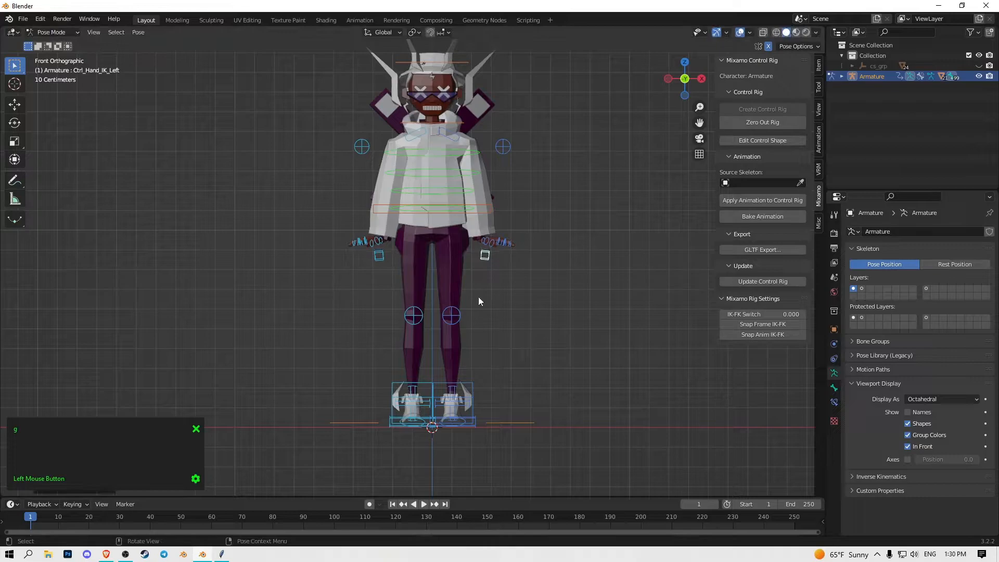
Rotate the mirrored left hand control about 81 degrees around global Y so the hands point downward.
key("ctrl+z")
key("r")
key("y")
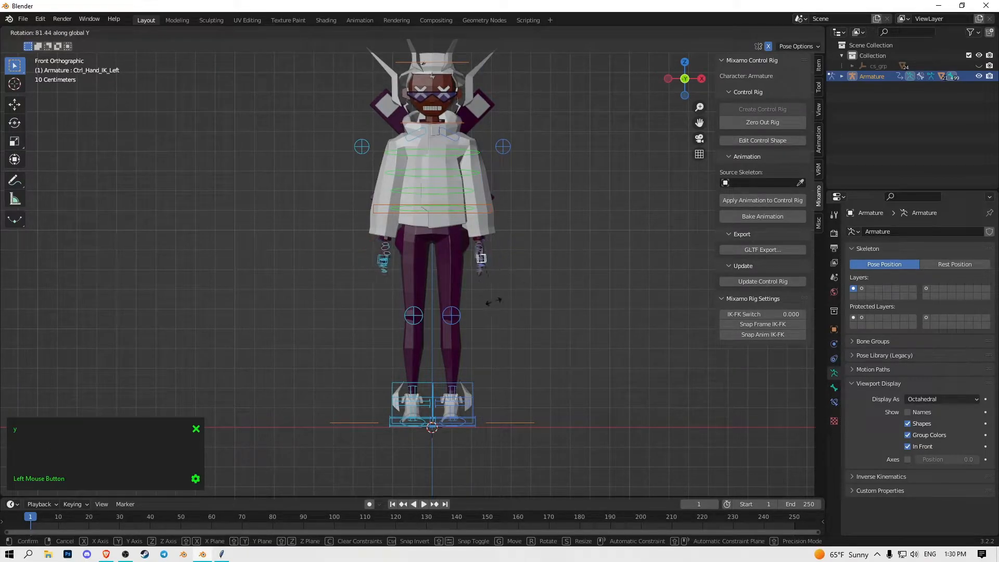
left_click(485, 302)
Refine the position of the mirrored hand IK controls from the side view so the arms hang naturally.
middle_click_drag(458, 244, 513, 233)
key("g")
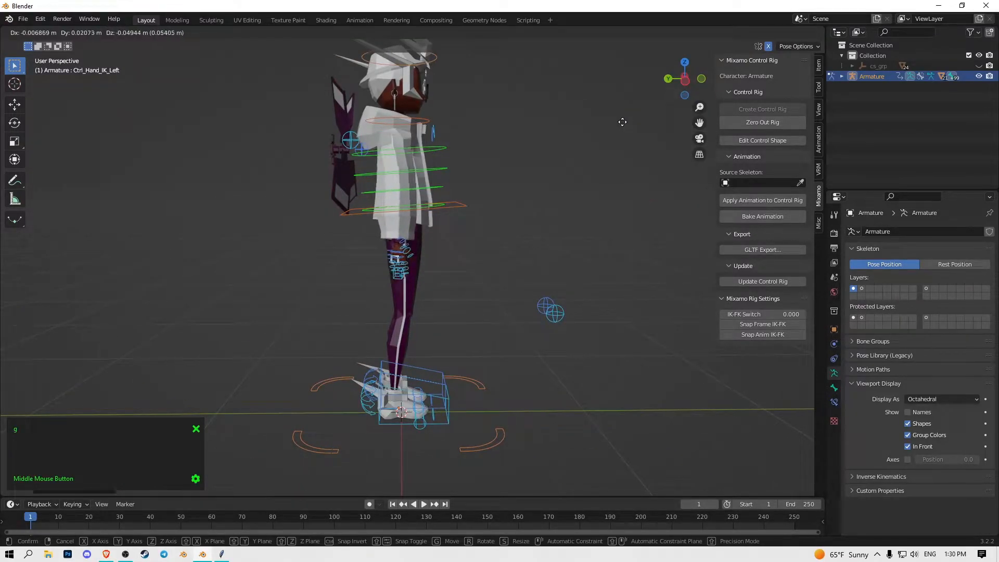
left_click(569, 142)
middle_click_drag(570, 139, 470, 113)
key("g")
left_click(286, 143)
Try to rotate the neck control freely.
middle_click_drag(327, 194, 397, 167)
left_click(425, 106)
left_click(432, 123)
left_click(434, 120)
key("r")
left_click(432, 124)
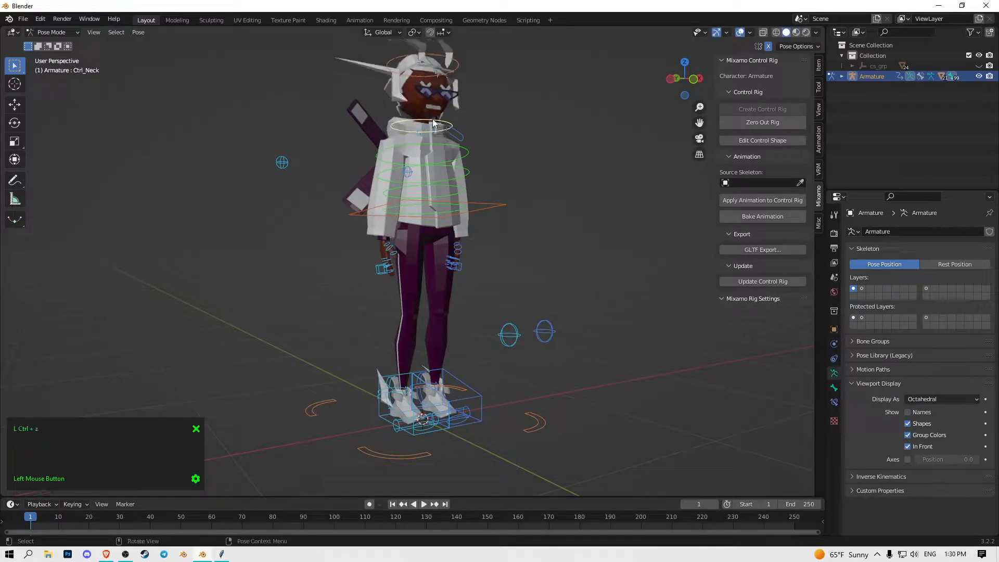
Tilt the neck control around global X and turn it about -18 degrees around global Z.
key("r")
key("x")
left_click(425, 123)
key("r")
key("x")
left_click(431, 124)
key("r")
key("z")
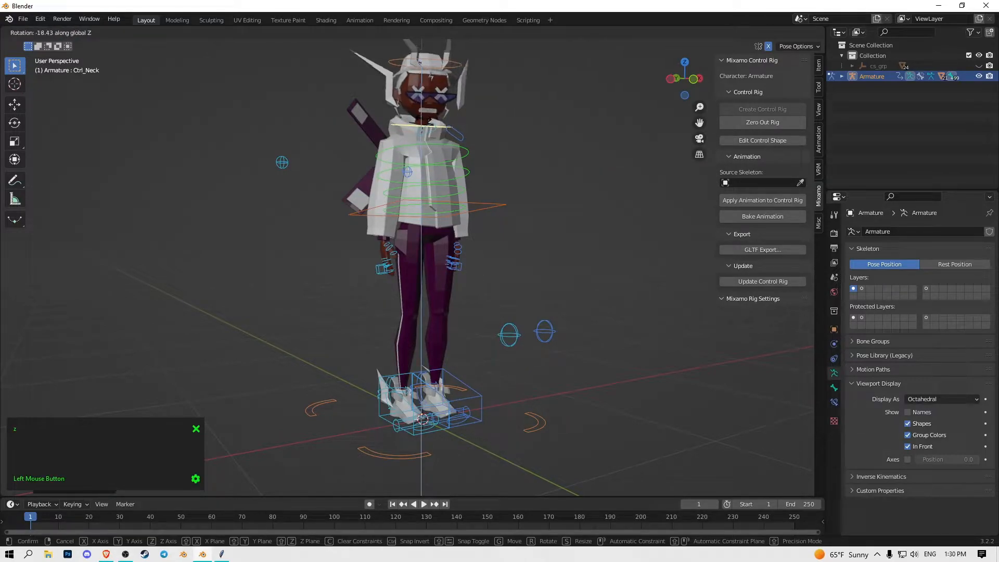
Turn the head control around global Z and tilt it around global X.
left_click(432, 77)
key("r")
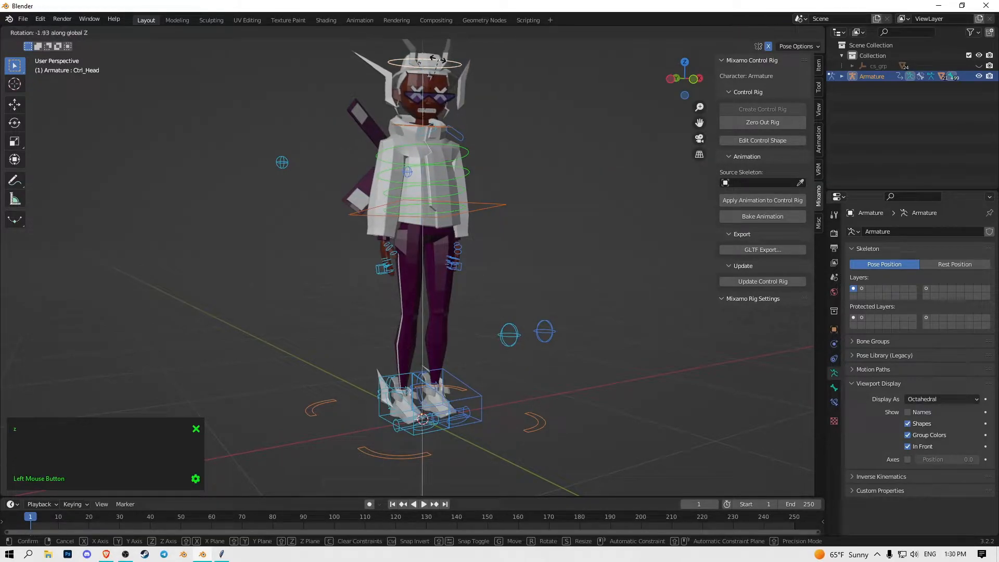
left_click(432, 69)
key("r")
key("x")
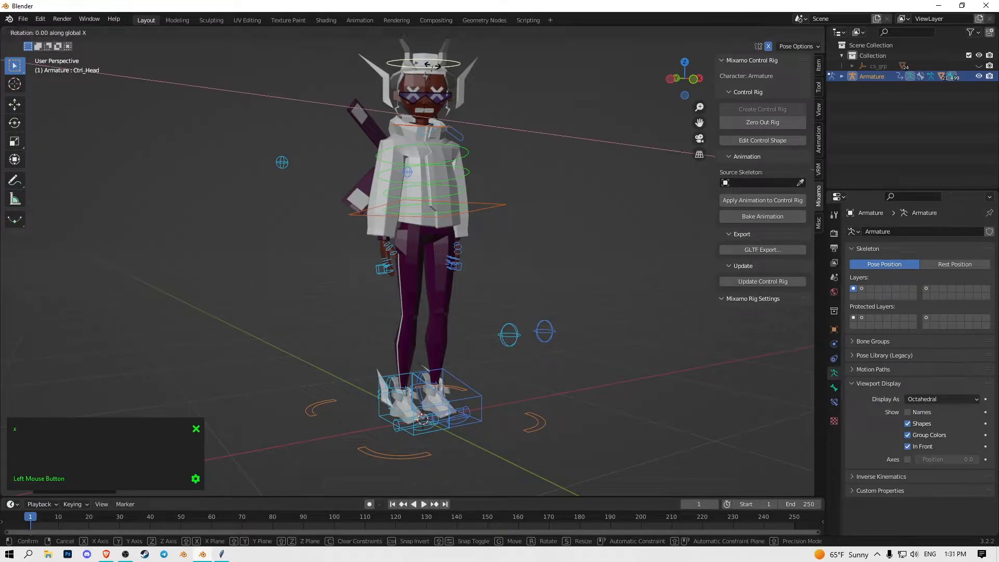
left_click(602, 219)
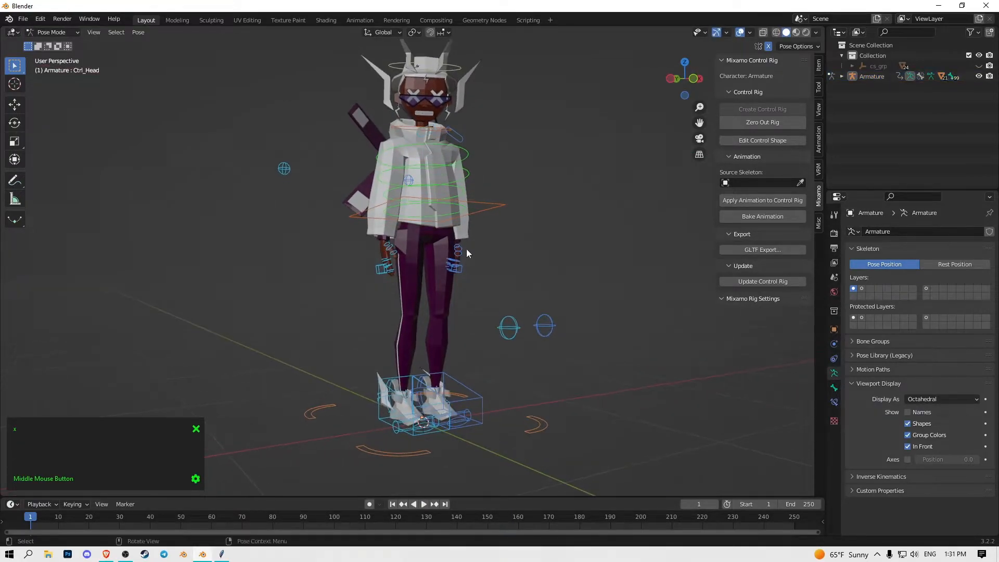
Move the mirrored right foot IK control slightly outward along global X and adjust it along global Y to widen the stance.
middle_click_drag(467, 246, 481, 286, "shift")
left_click(443, 380)
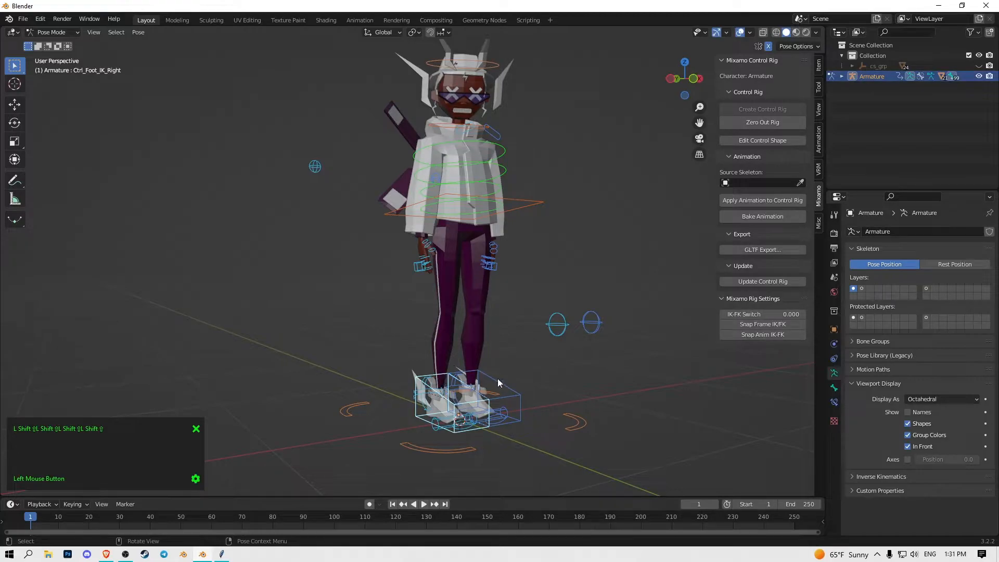
key("g")
key("x")
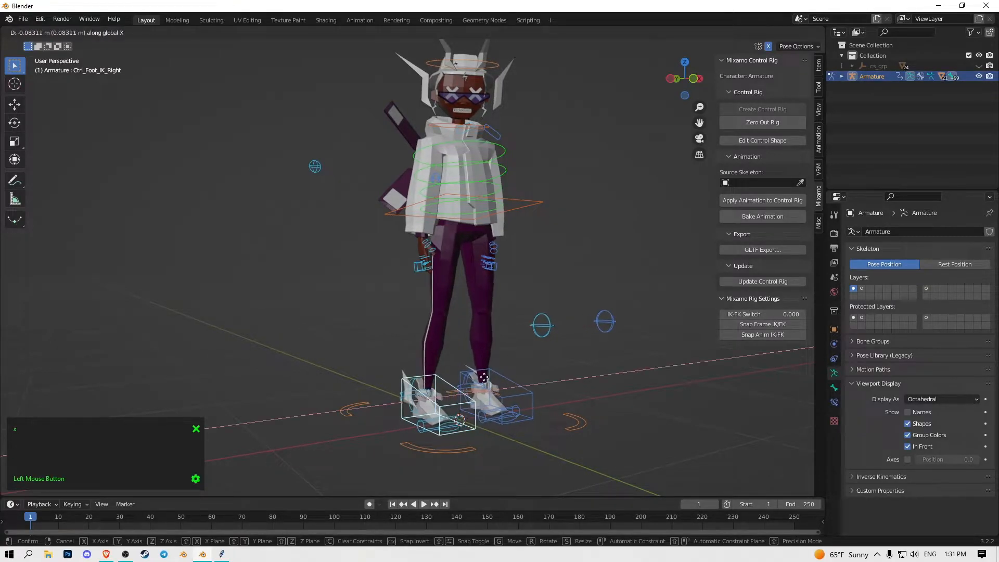
left_click(489, 381)
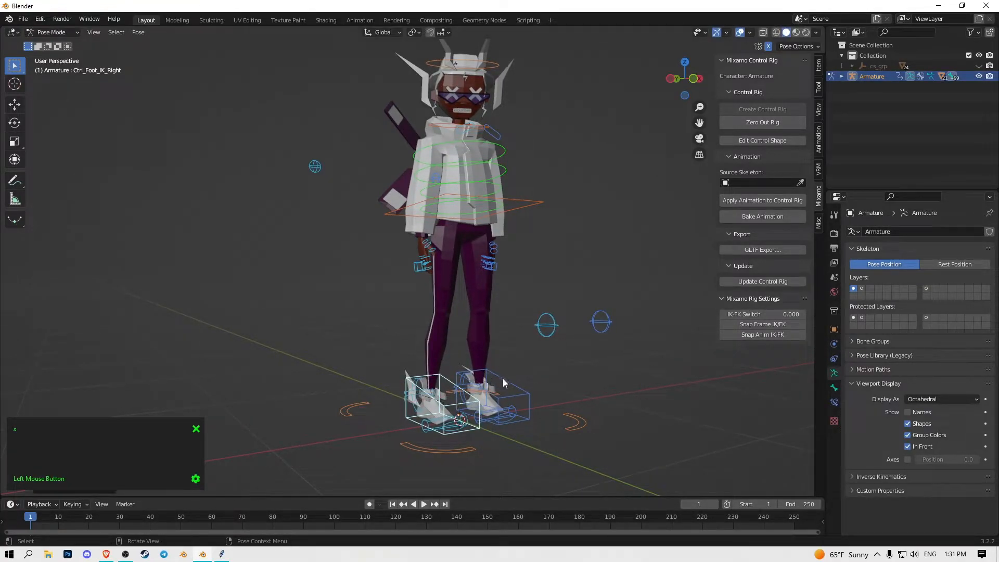
middle_click_drag(442, 355, 476, 357)
key("g")
key("y")
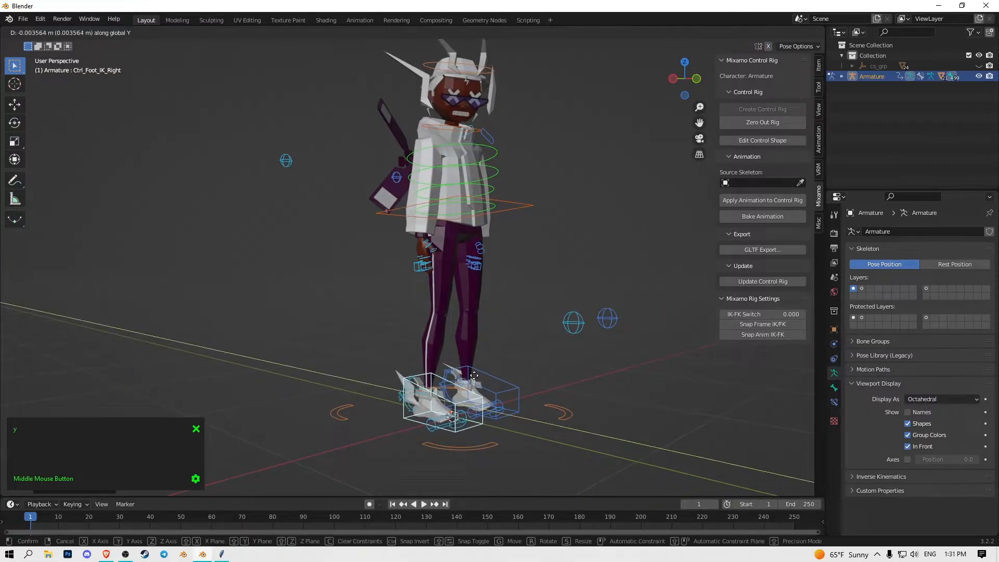
left_click(463, 378)
Try to lift the right foot IK control freely, bending the knee, and undo the move.
key("g")
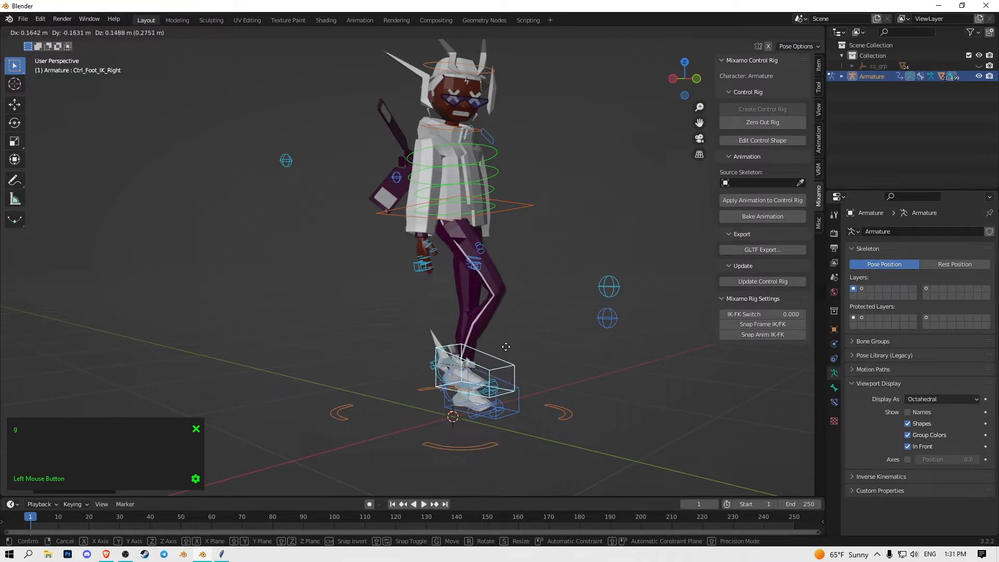
left_click(495, 355)
key("ctrl+z")
middle_click_drag(496, 355, 623, 259)
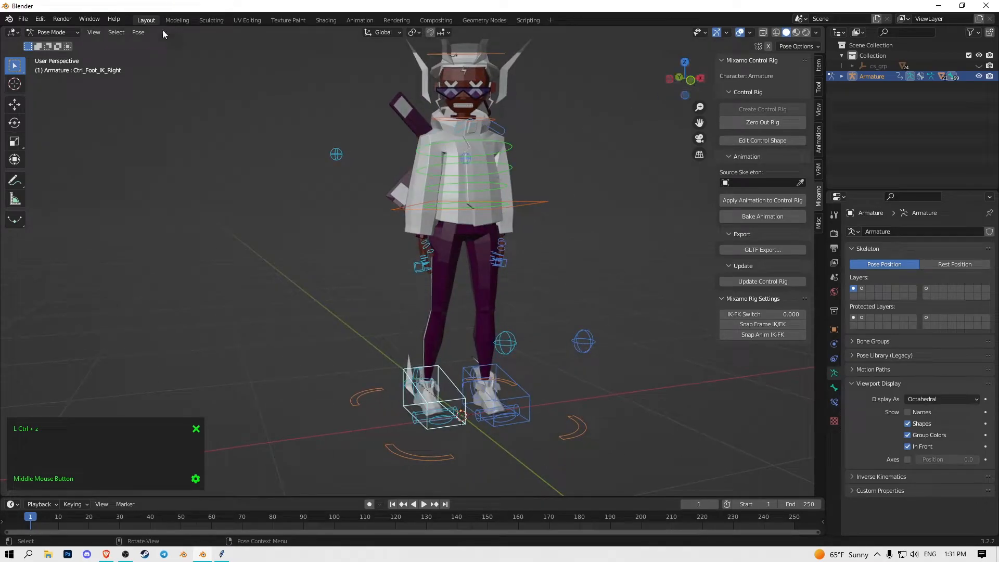
Return to Object Mode and hide the armature so only the posed character mesh remains.
left_click(52, 31)
left_click(62, 39)
left_click(623, 277)
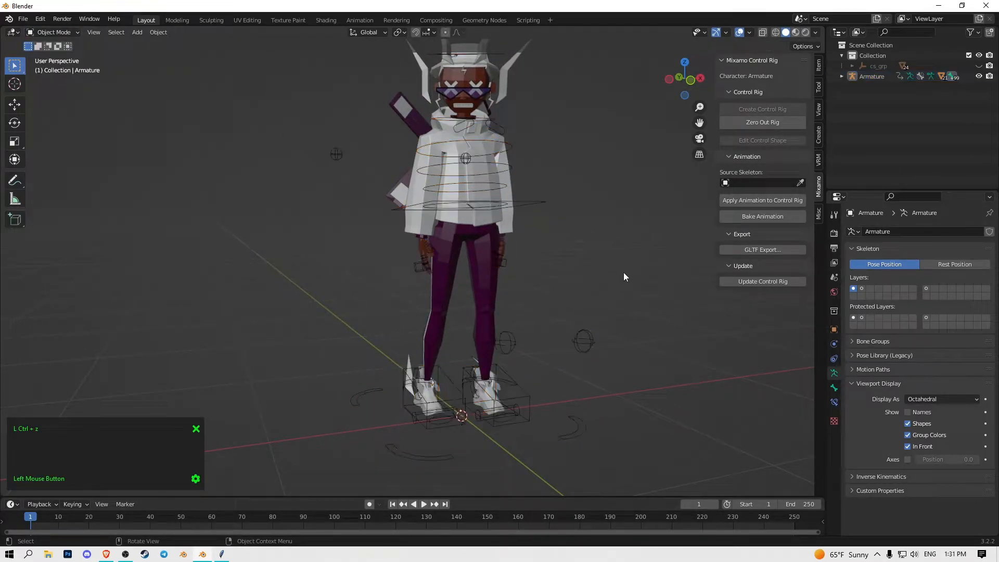
left_click(536, 202)
key("h")
mouse_move(492, 204)
middle_mouse_down("shift")
mouse_move(477, 217)
mouse_move(507, 209)
middle_mouse_up("shift")
Add a mesh plane under the character and scale it up into a large square floor.
key("shift+a")
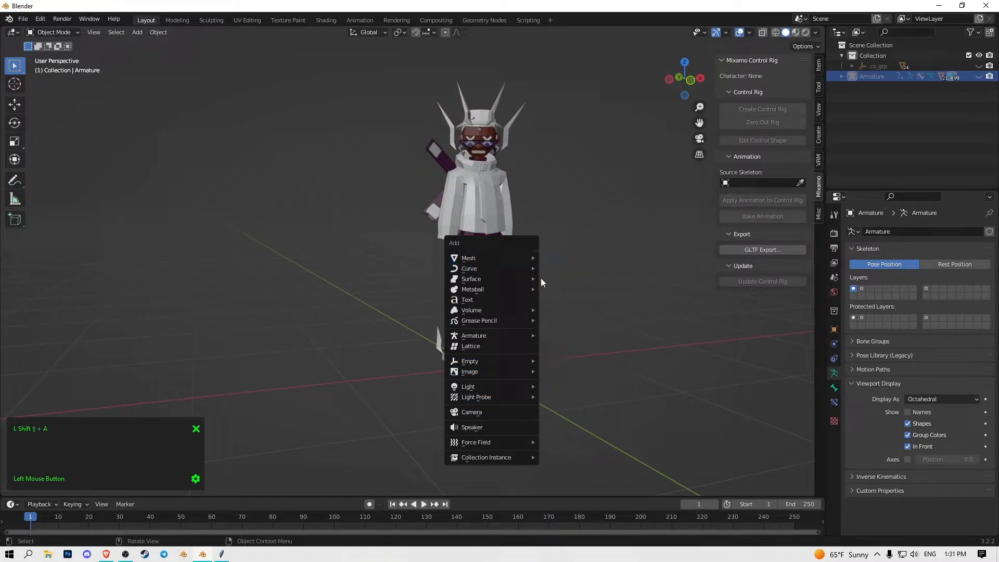
left_click(551, 258)
key("s")
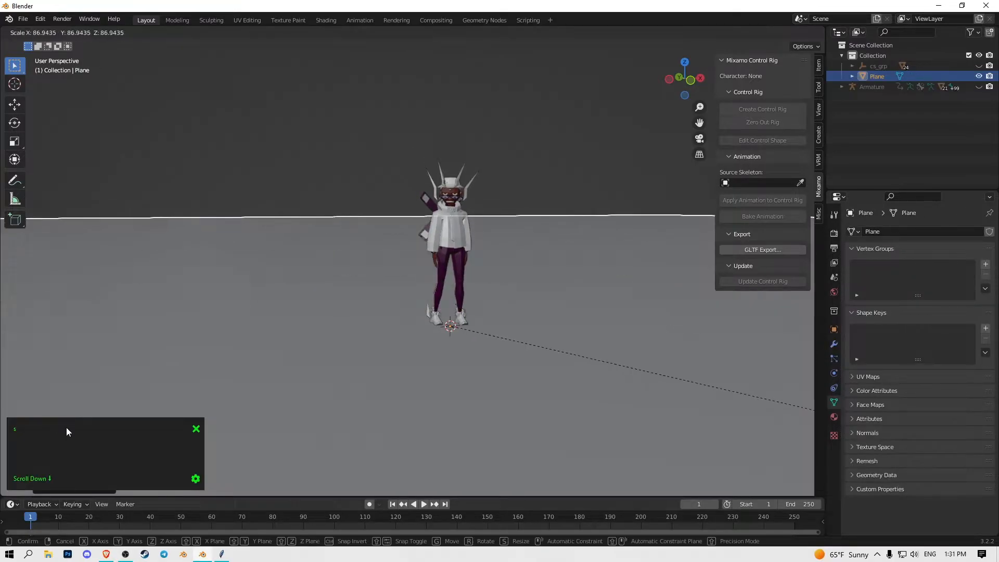
left_click(804, 416)
scroll(530, 313, "down", 3)
scroll(525, 300, "down", 3)
middle_click_drag(502, 255, 492, 294)
scroll(478, 262, "down", 4)
key("s")
left_click(447, 244)
Extrude two adjacent edges of the floor plane straight up along Z to form two tall backdrop walls.
key("Tab")
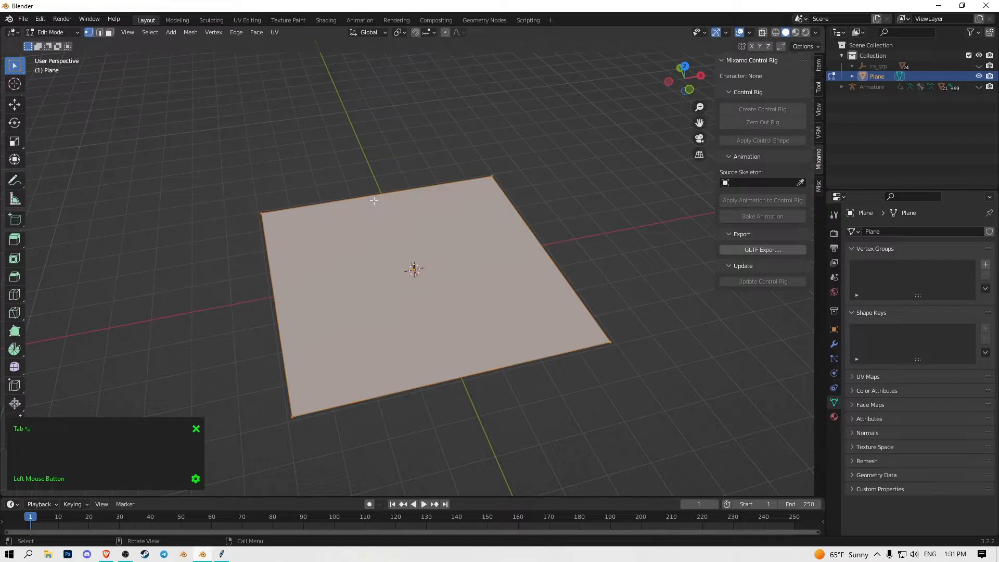
left_click(374, 197)
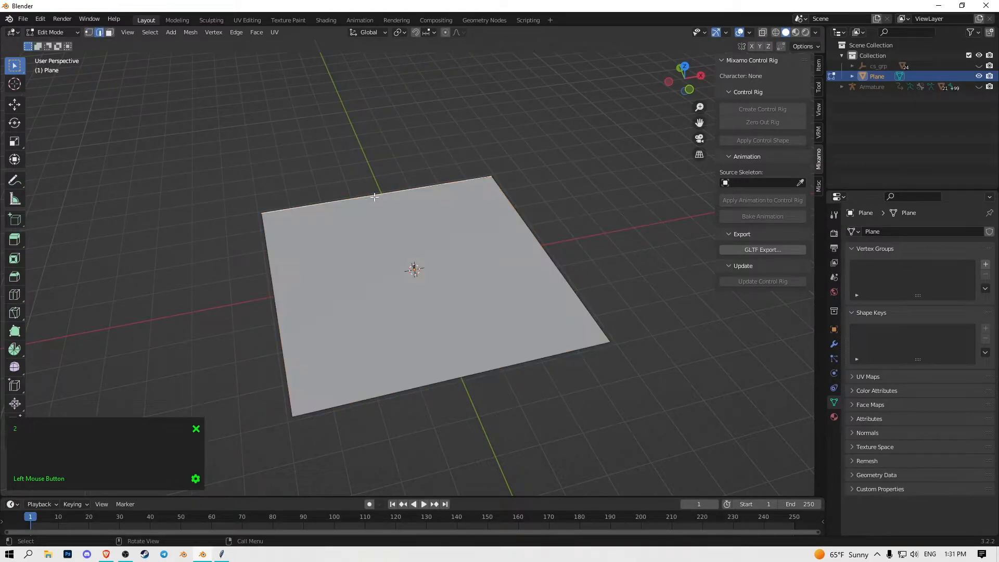
left_click(511, 199, "shift")
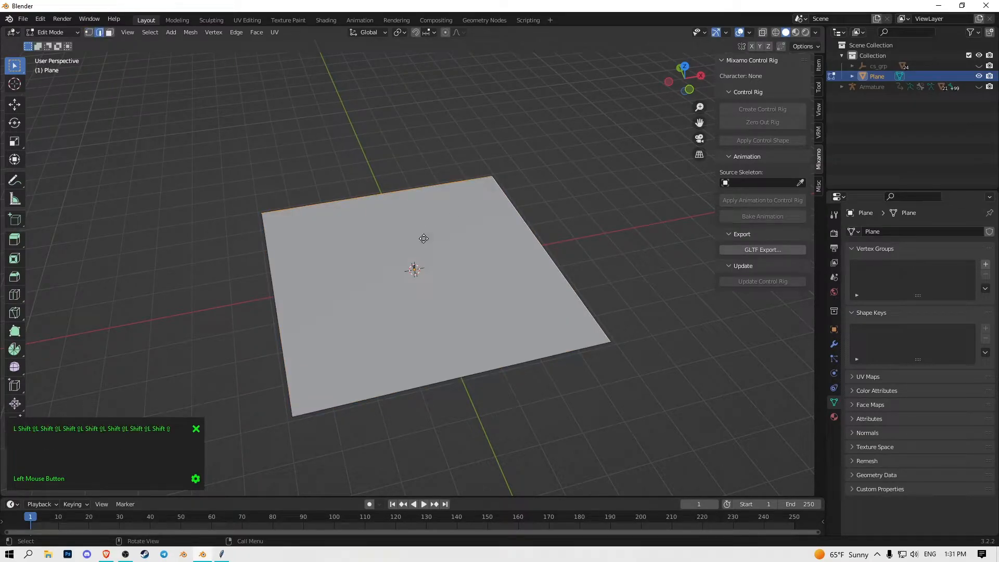
key("e")
key("z")
left_click(414, 44)
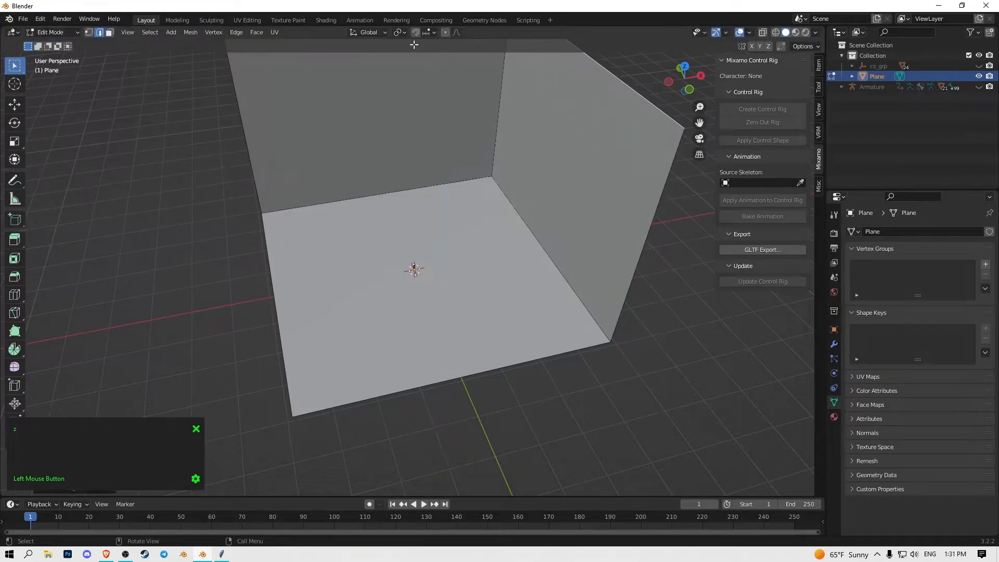
Select the floor and wall faces and bevel their shared edges with many segments into a wide rounded corner.
scroll(473, 174, "up", 5)
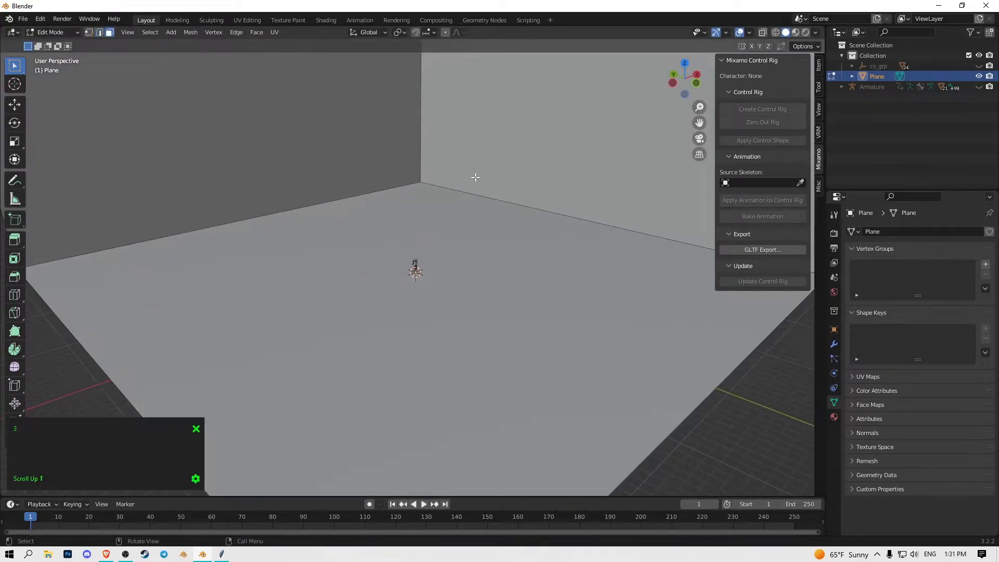
left_click(530, 147)
left_click(466, 219, "shift")
key("ctrl+b")
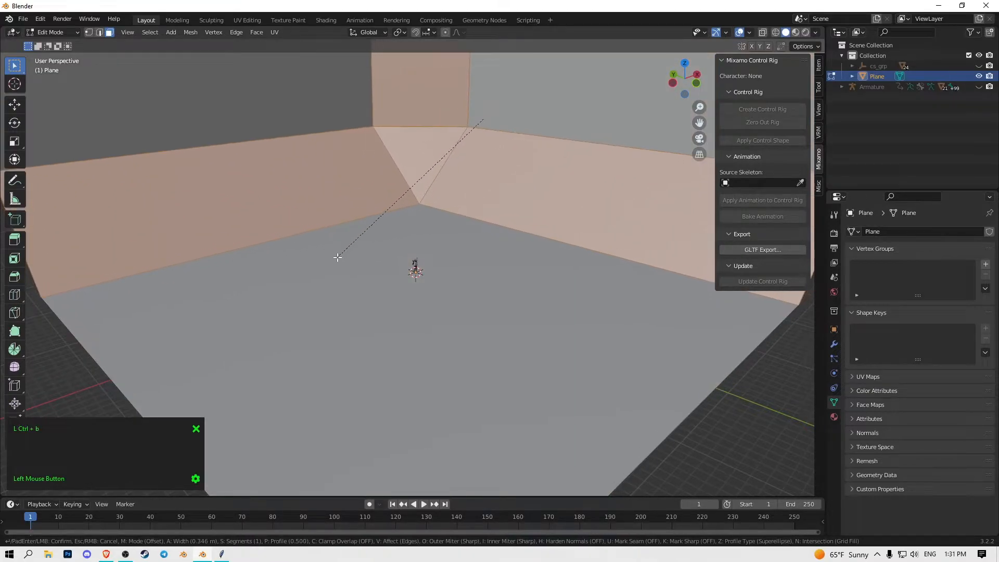
scroll(335, 257, "up", 9)
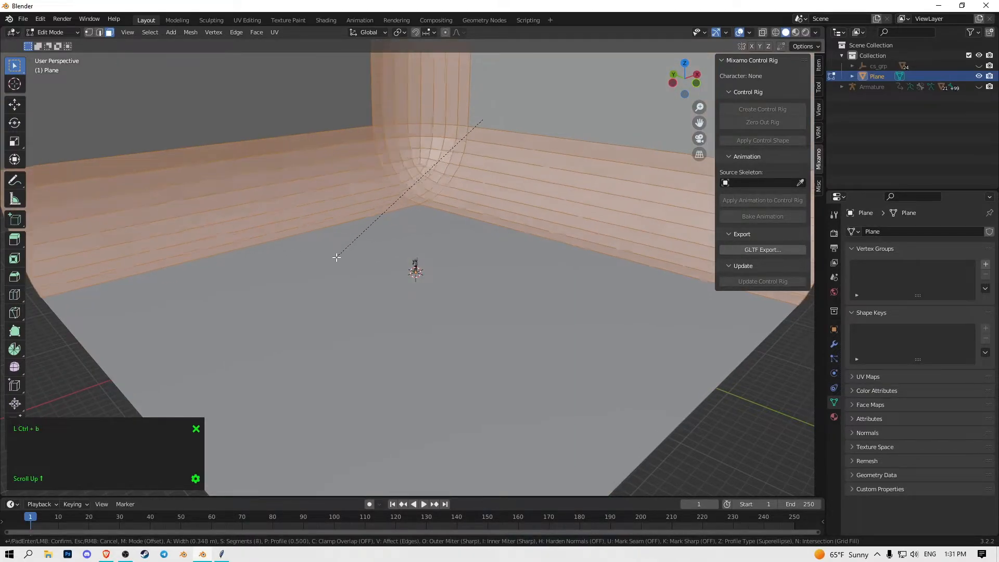
left_click(298, 266)
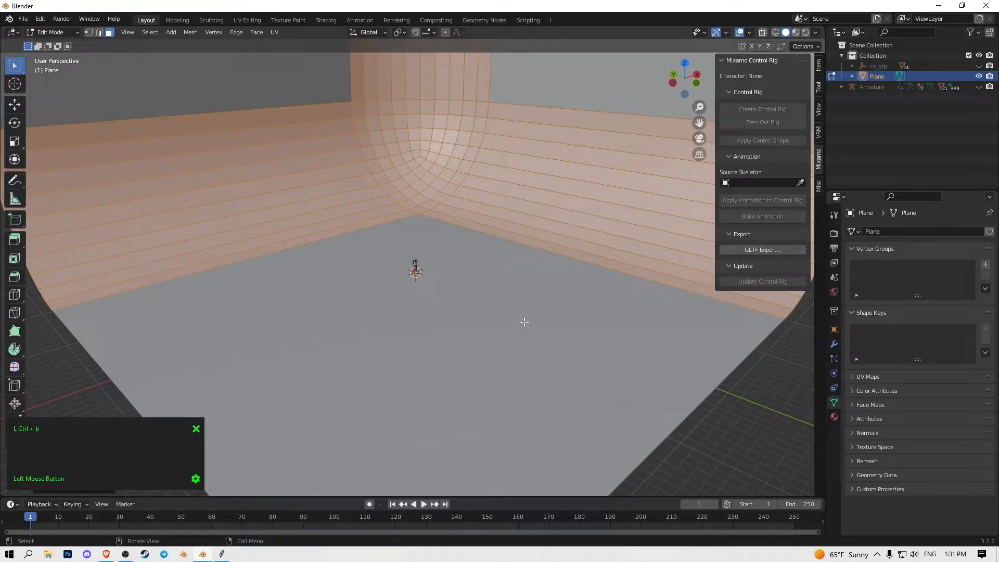
Return to Object Mode, give the backdrop a new material with a black base color and check it in material preview.
key("Tab")
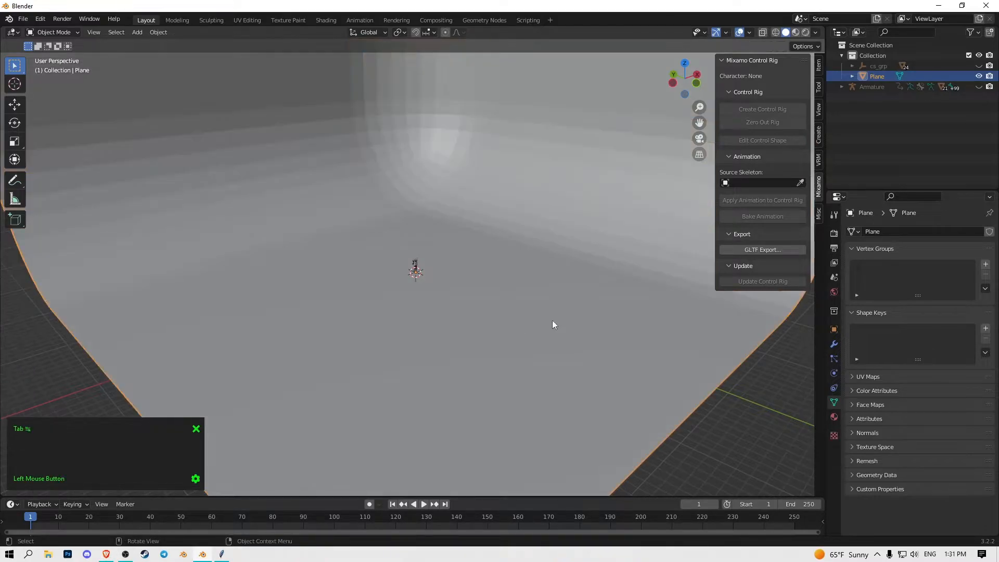
left_click(834, 417)
left_click(906, 279)
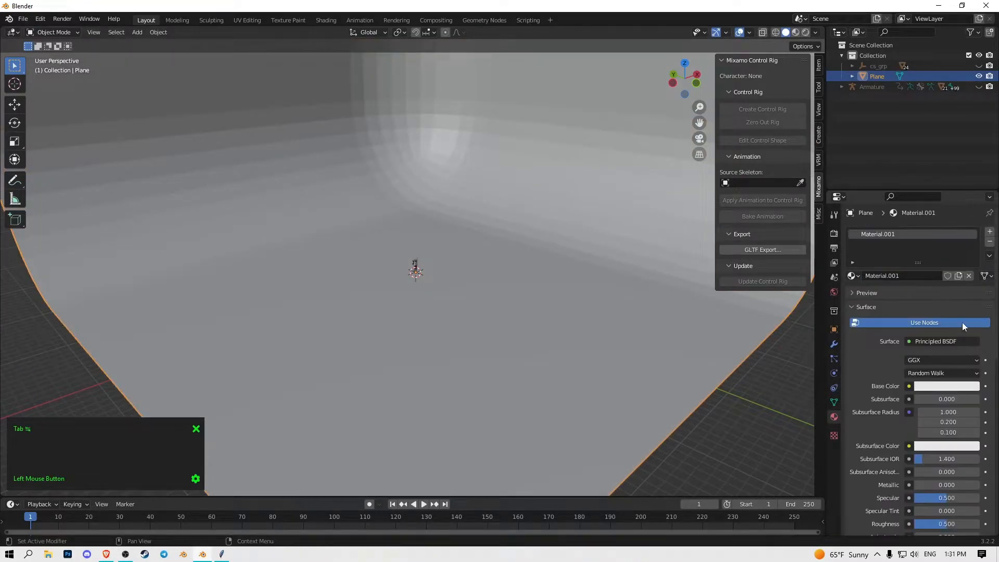
left_click(962, 390)
left_click_drag(970, 289, 971, 312)
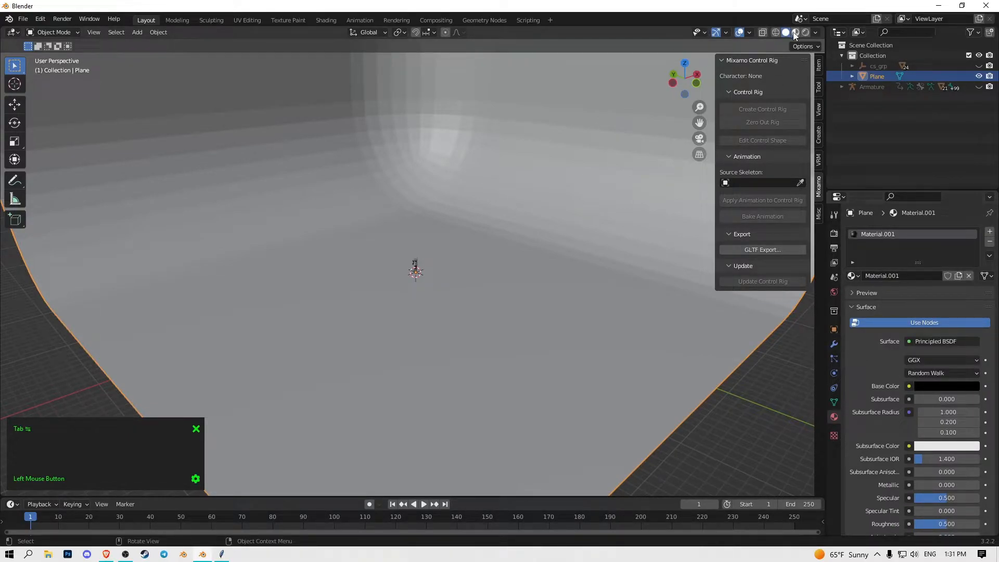
mouse_move(469, 235)
middle_mouse_down()
mouse_move(451, 227)
mouse_move(474, 212)
mouse_move(414, 217)
mouse_move(775, 108)
middle_mouse_up()
scroll(413, 218, "up", 6)
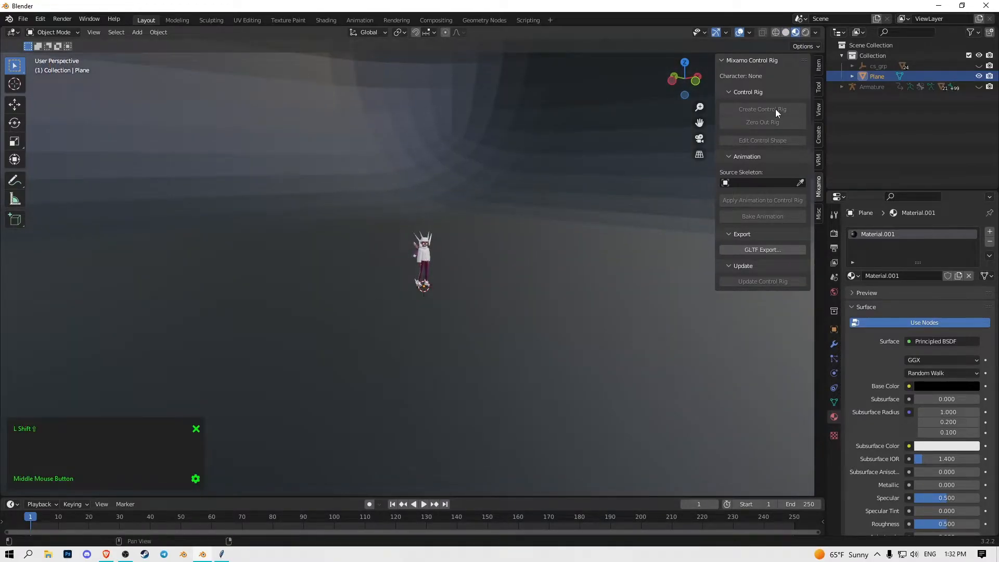
left_click(785, 31)
scroll(510, 160, "down", 4)
scroll(552, 159, "up", 7)
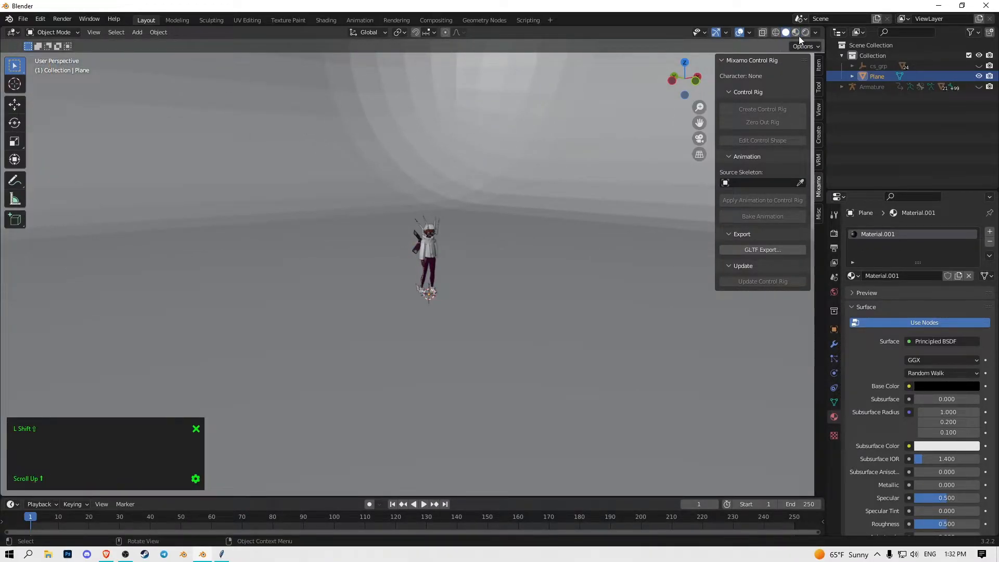
middle_click_drag(580, 179, 558, 173)
scroll(557, 174, "down", 13)
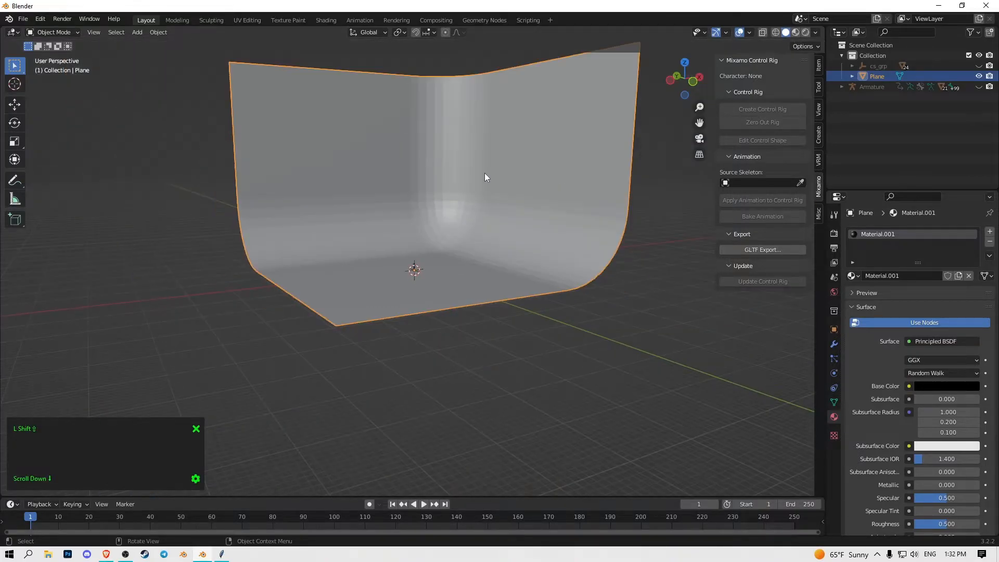
scroll(469, 169, "up", 5)
scroll(467, 173, "up", 10)
key("shift+a")
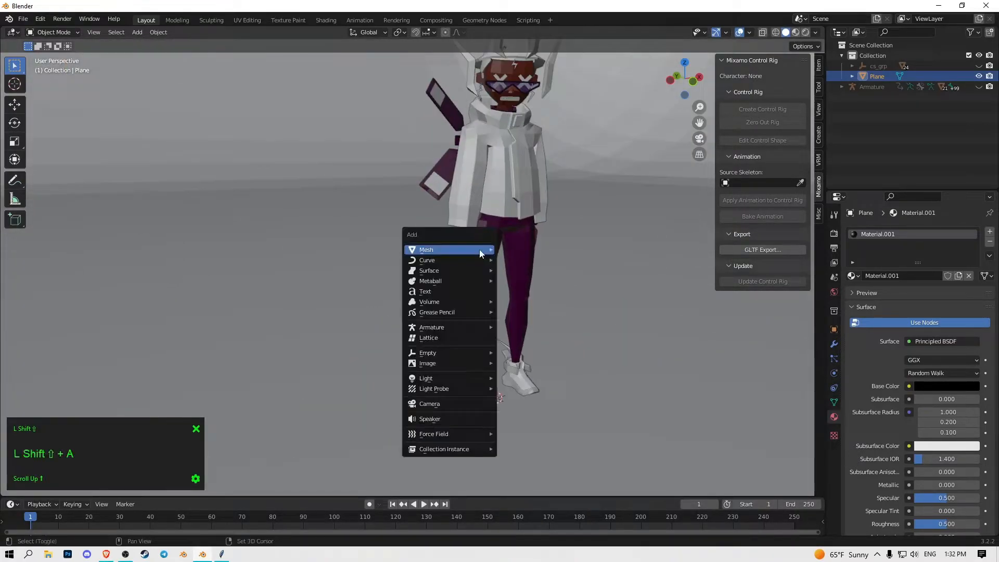
left_click(445, 419)
key("ctrl+z")
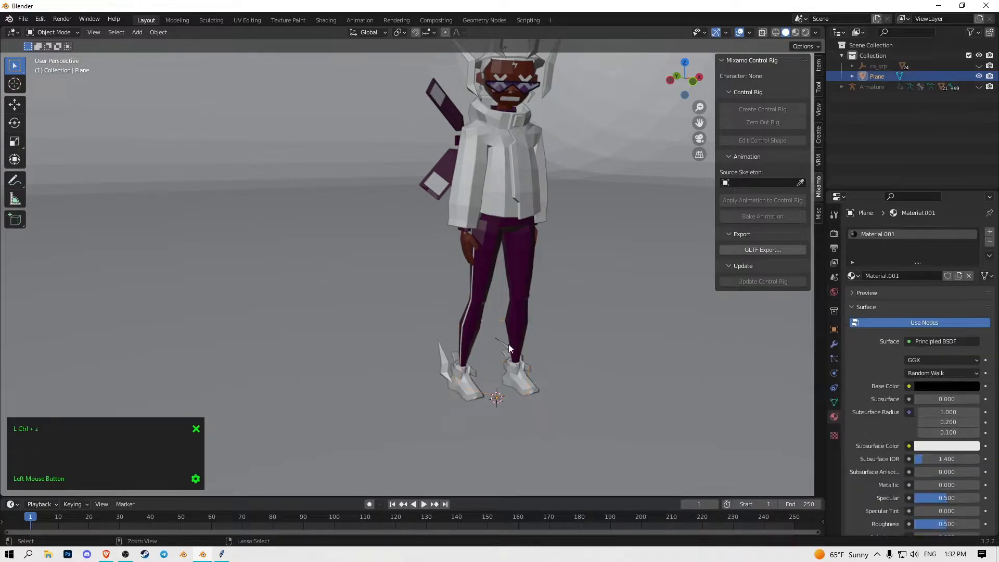
Add a camera at the character's feet, look through it and lock the camera to the view.
key("shift+a")
left_click(464, 327)
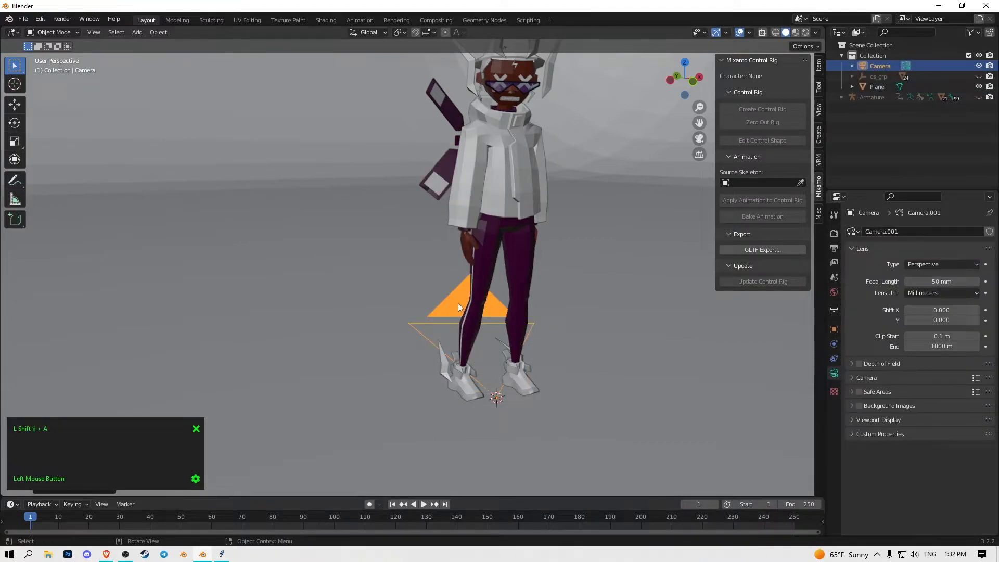
left_click(700, 139)
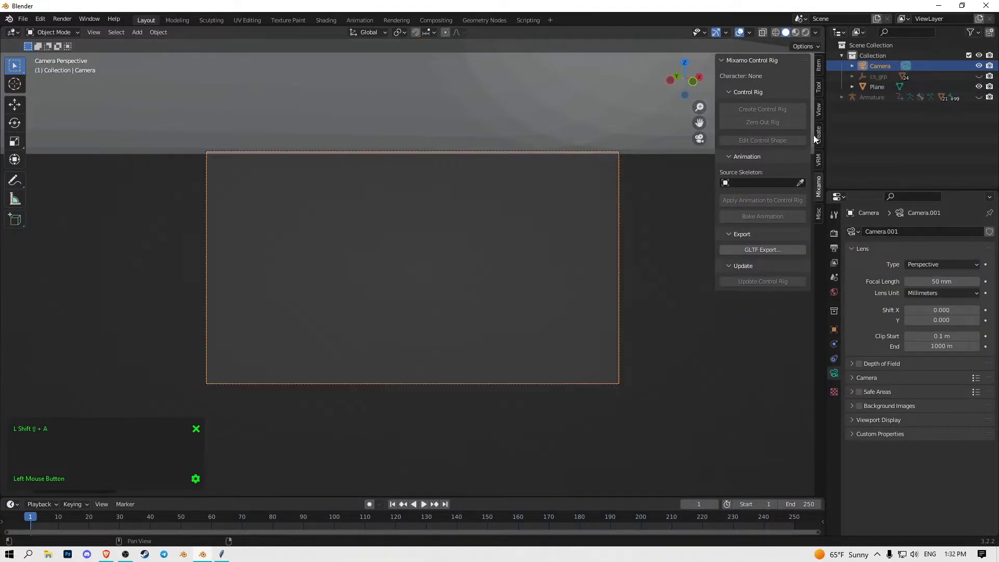
left_click(819, 111)
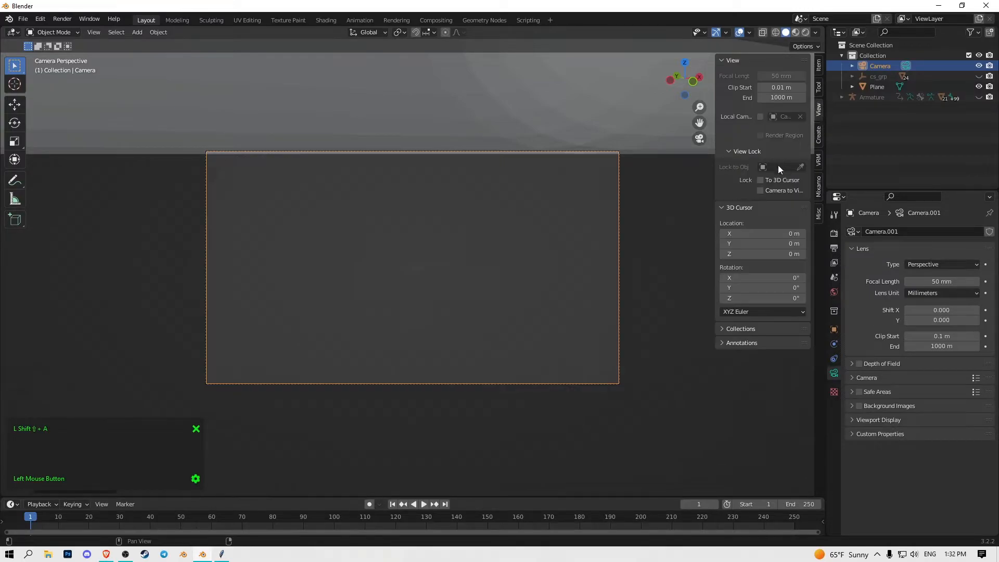
Move and turn the camera to frame the full standing character in front of the curved backdrop.
scroll(405, 249, "down", 5)
scroll(489, 213, "up", 6)
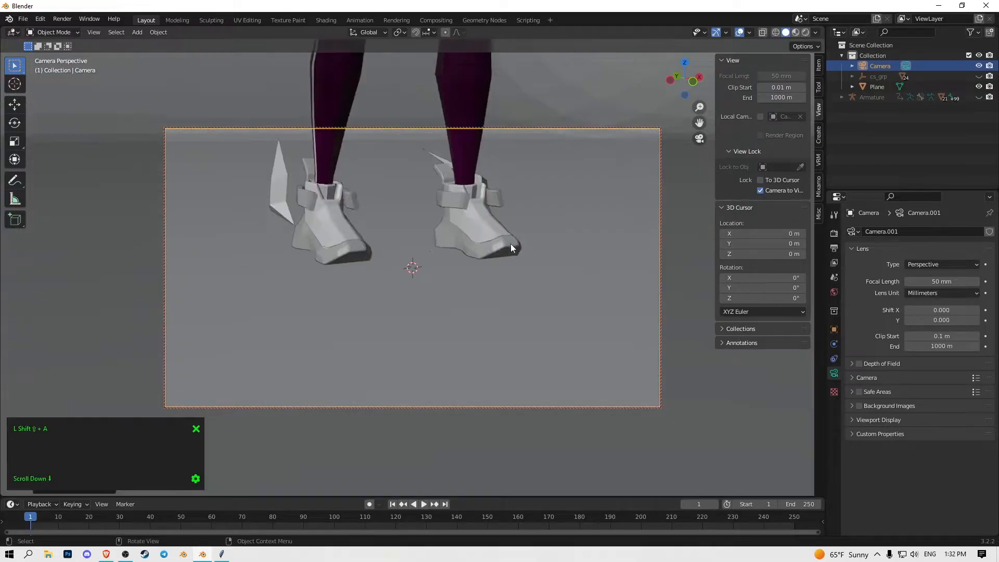
middle_click_drag(511, 244, 423, 268)
scroll(433, 317, "up", 2)
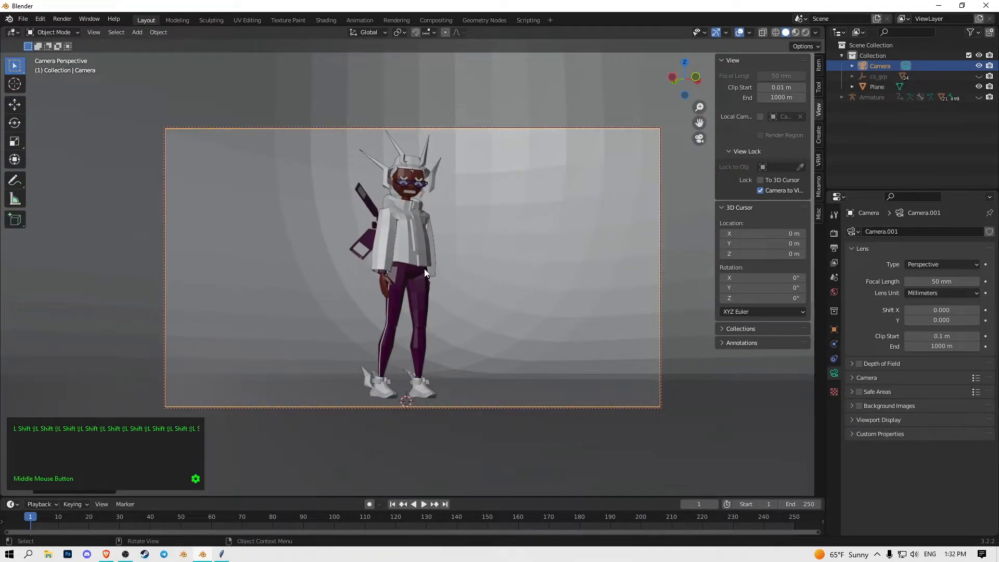
Set the render output's horizontal resolution to 1080 px for a square frame.
left_click(834, 247)
left_click(946, 246)
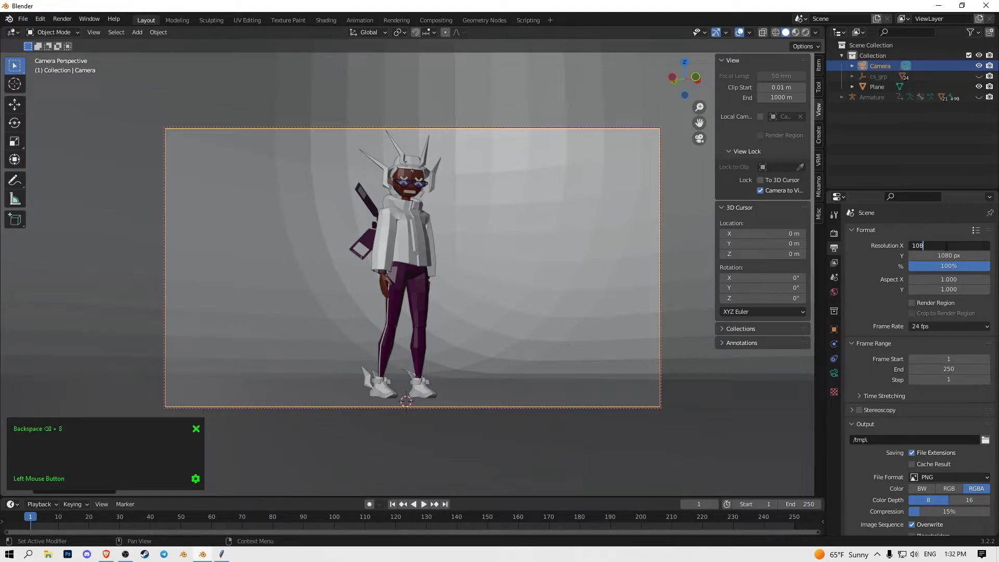
type("1080")
key("Return")
Reframe the camera so the whole character stands near the middle of the square frame with space around it.
scroll(457, 262, "up", 3)
middle_click_drag(458, 262, 438, 258, "shift")
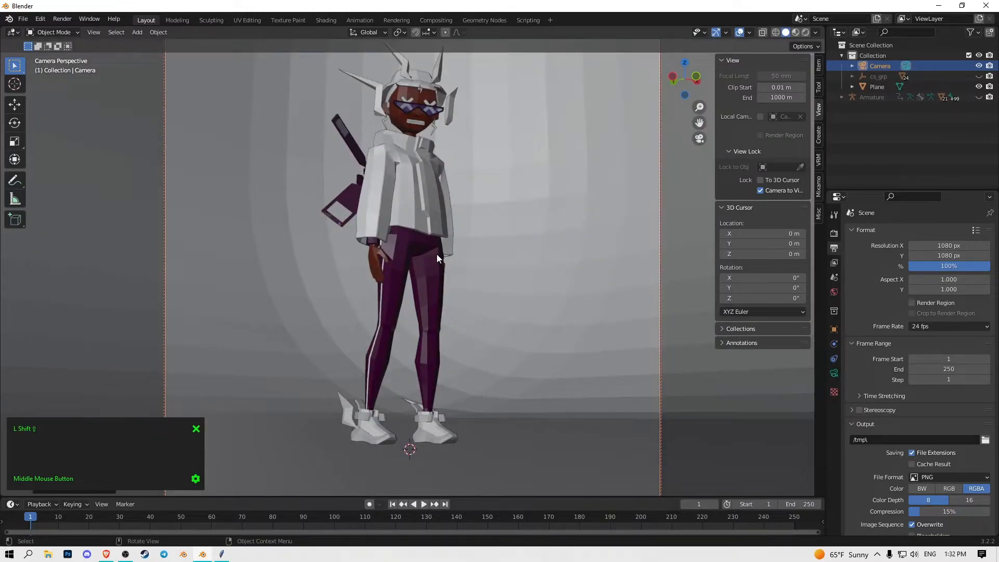
scroll(509, 274, "down", 2)
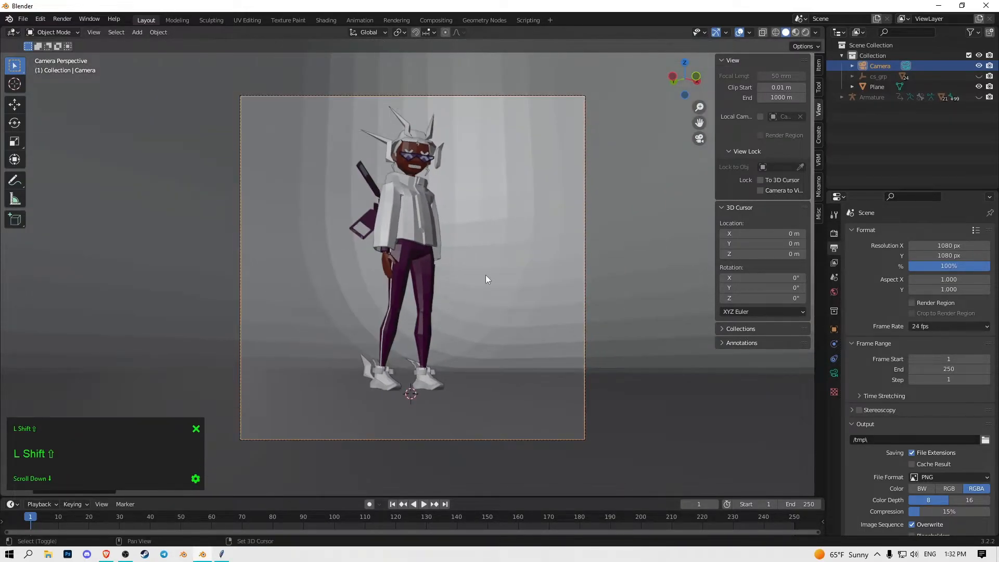
middle_click_drag(426, 271, 427, 310, "shift")
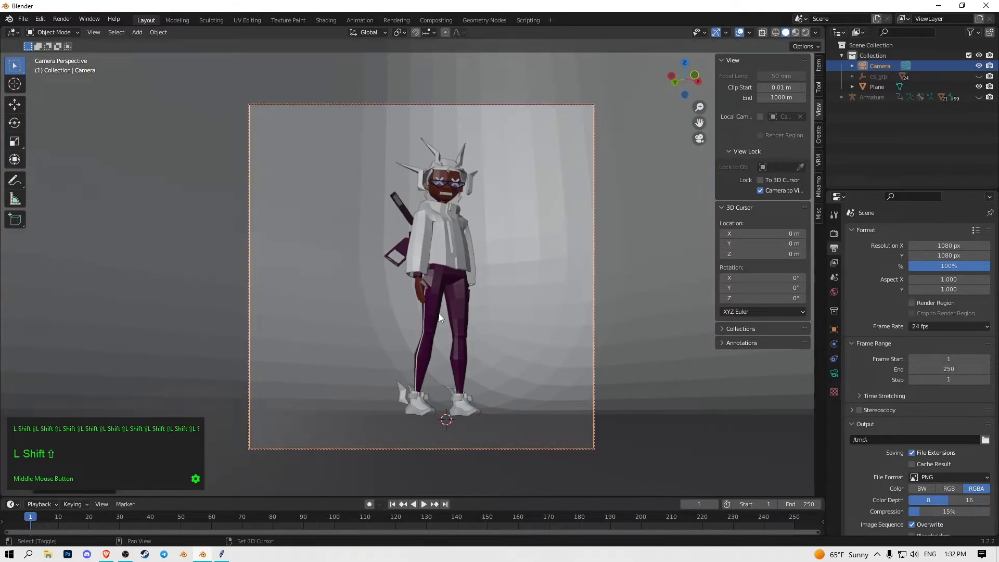
scroll(433, 317, "up", 1)
scroll(427, 303, "down", 1)
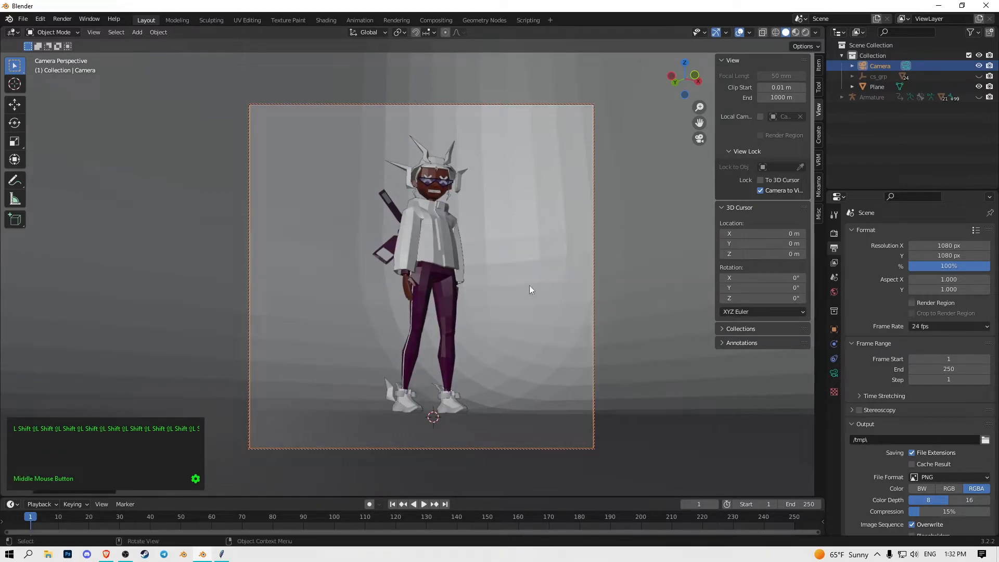
middle_click_drag(593, 263, 581, 264, "shift")
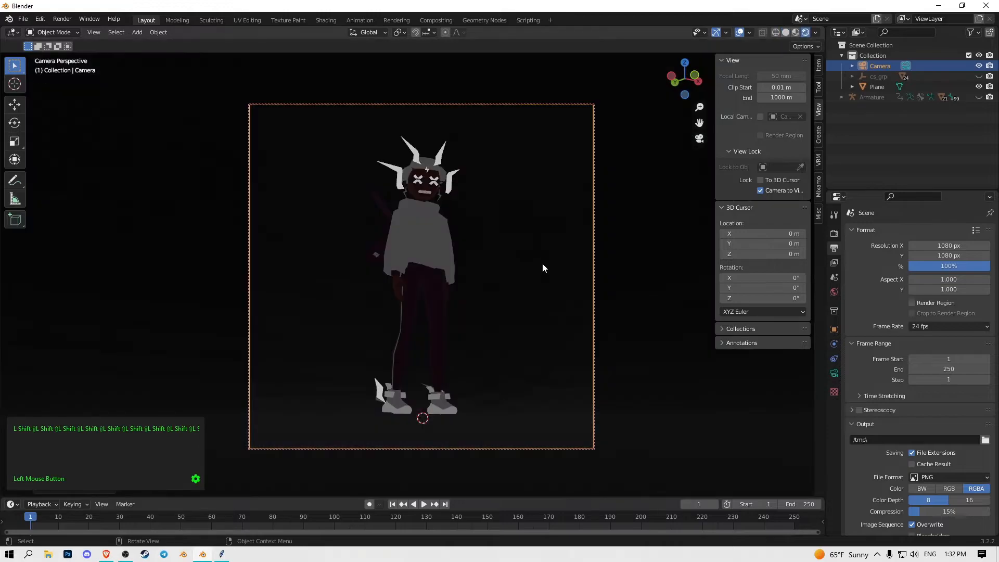
Return the viewport to solid shading and unlock the camera from the view.
left_click(796, 32)
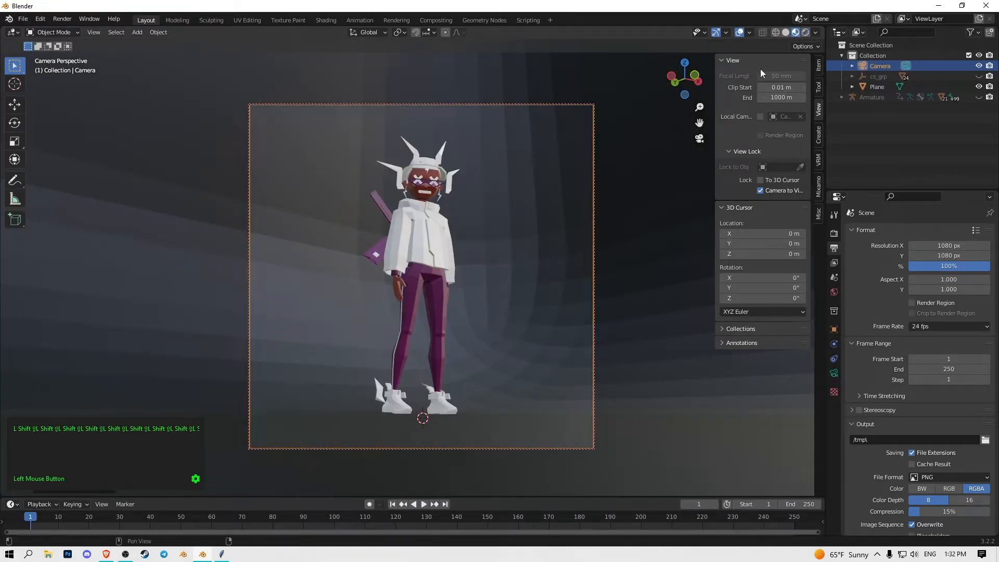
left_click(786, 32)
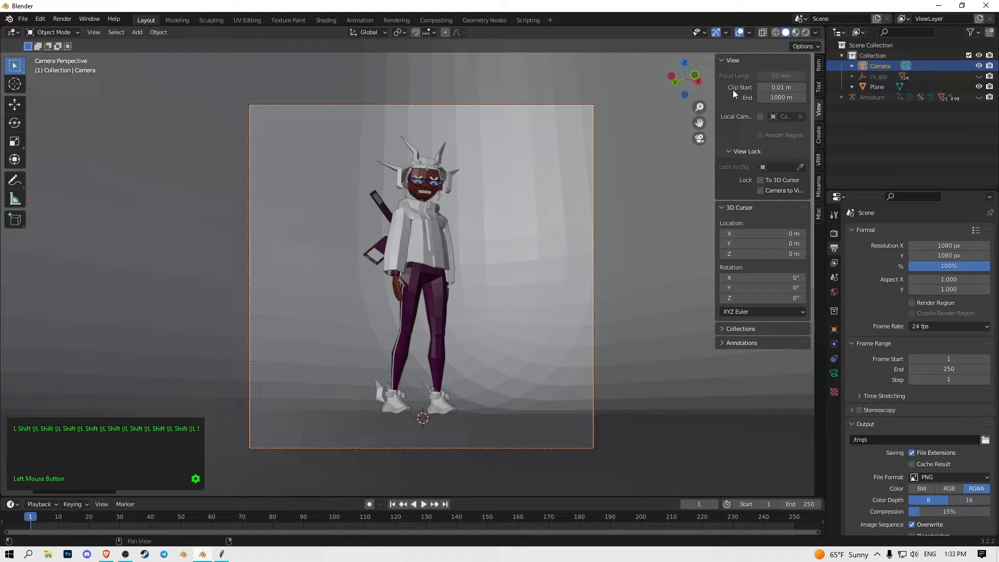
Add an area light and raise it along Z to hang above the character's head.
scroll(464, 279, "down", 3)
middle_click_drag(464, 280, 429, 310)
scroll(416, 311, "down", 4)
key("shift+a")
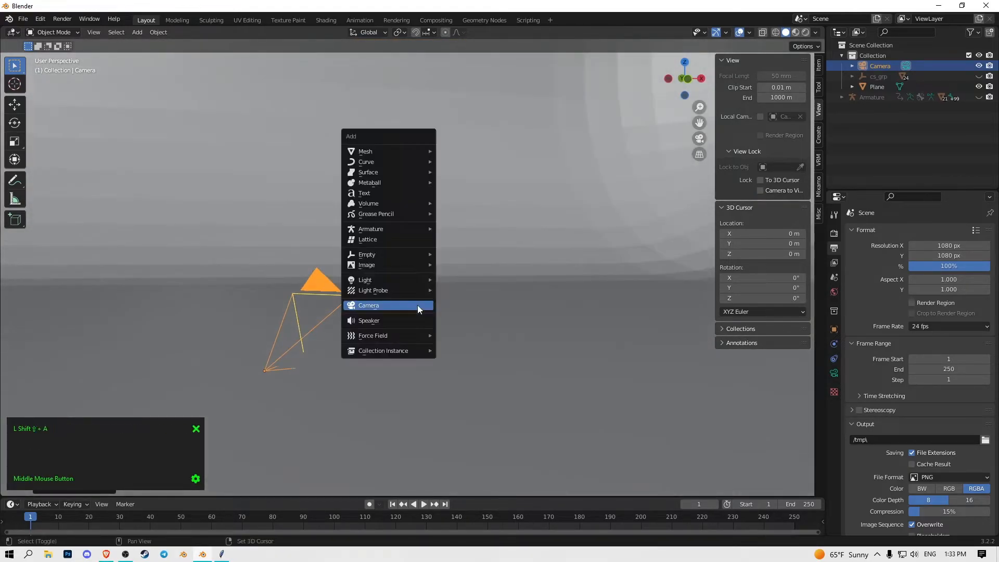
mouse_move(405, 277)
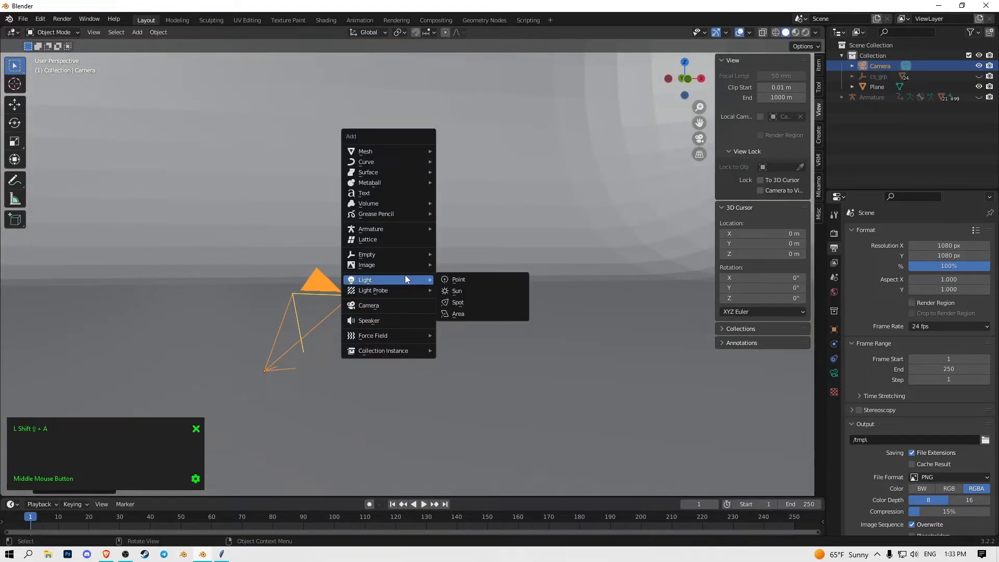
left_click(468, 314)
key("g")
key("z")
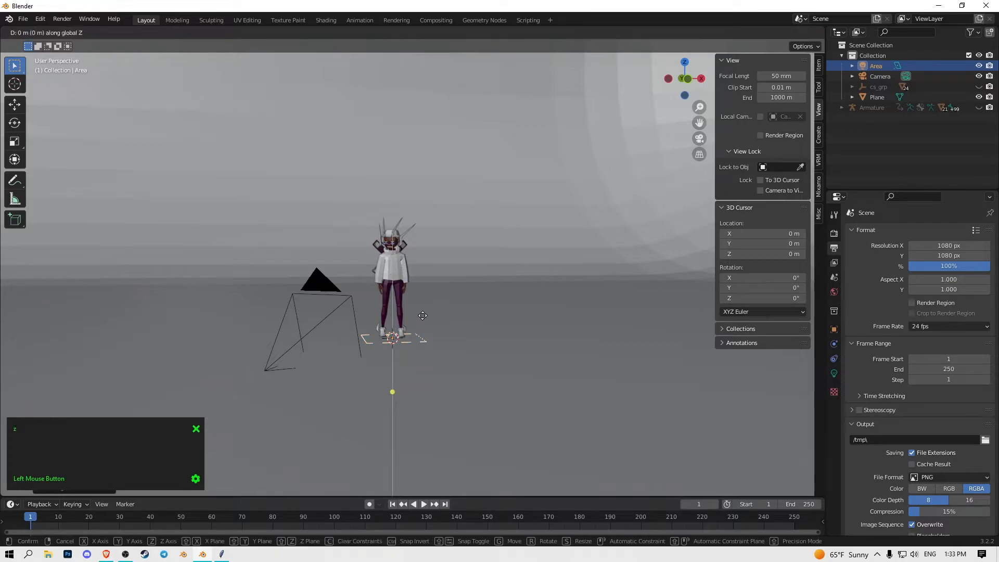
left_click(420, 126)
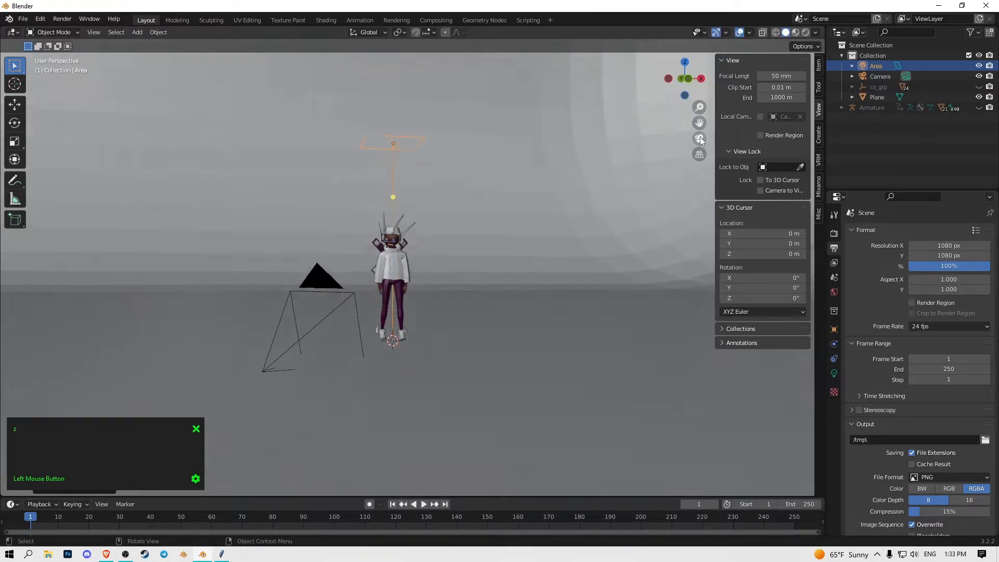
In the rendered camera view, move the area light about -1.15 m along Y and tilt it around X toward the character.
left_click(700, 138)
key("z")
scroll(407, 323, "up", 3)
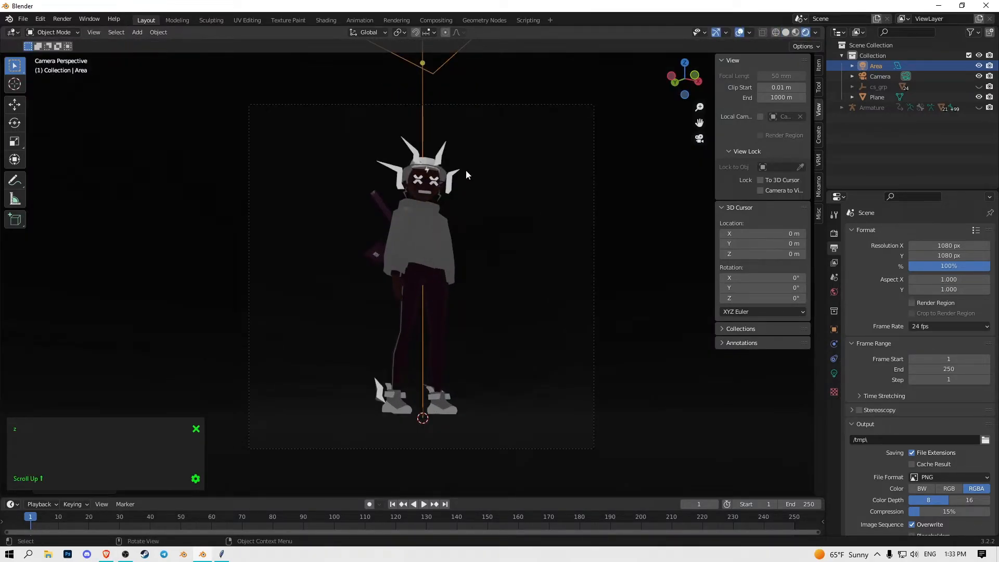
key("g")
key("y")
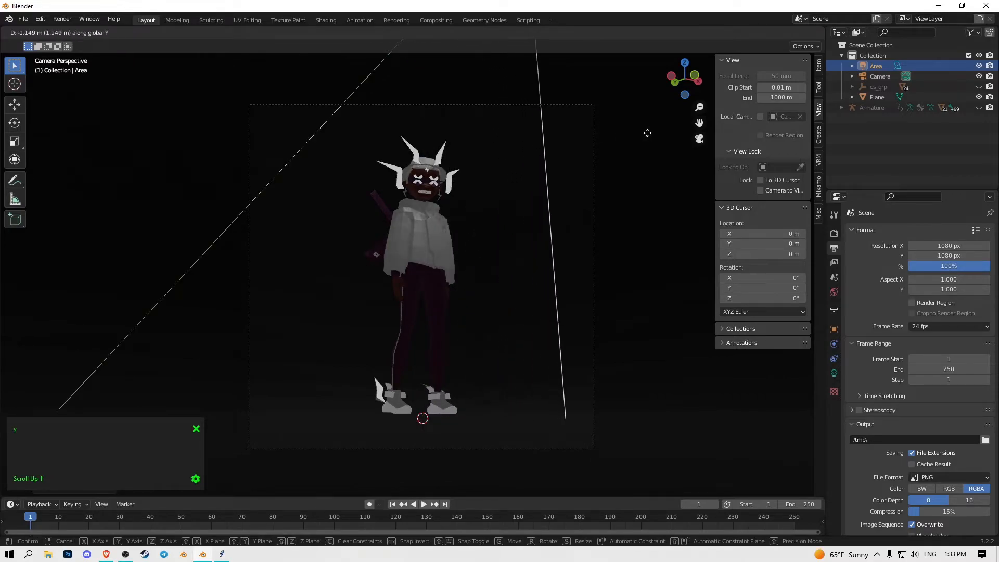
left_click(648, 137)
key("r")
key("x")
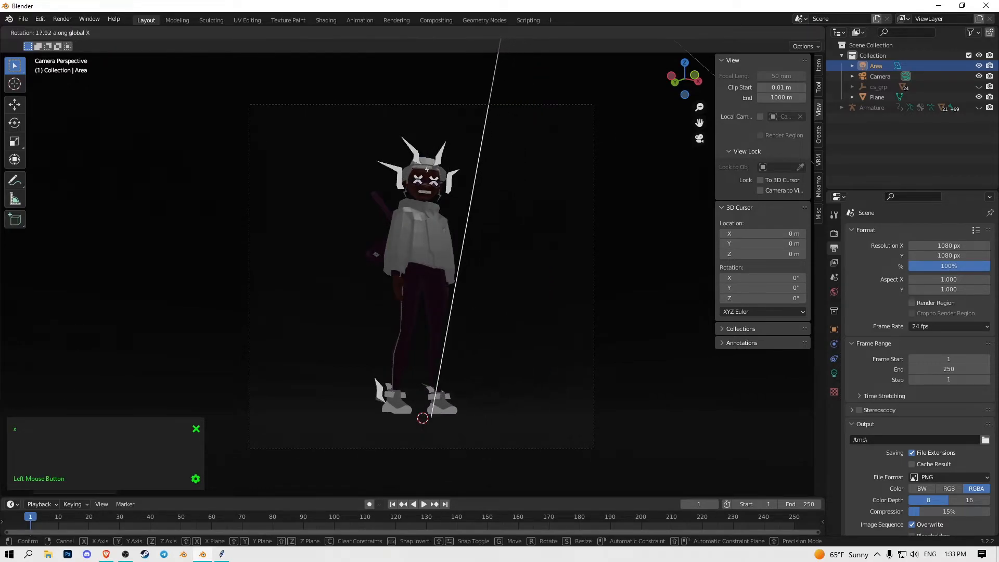
left_click(516, 153)
Move the area light lower and farther in front of the character, rotating it around X to face the character almost horizontally.
mouse_move(516, 153)
middle_mouse_down()
mouse_move(548, 140)
mouse_move(531, 159)
mouse_move(500, 160)
mouse_move(529, 161)
middle_mouse_up()
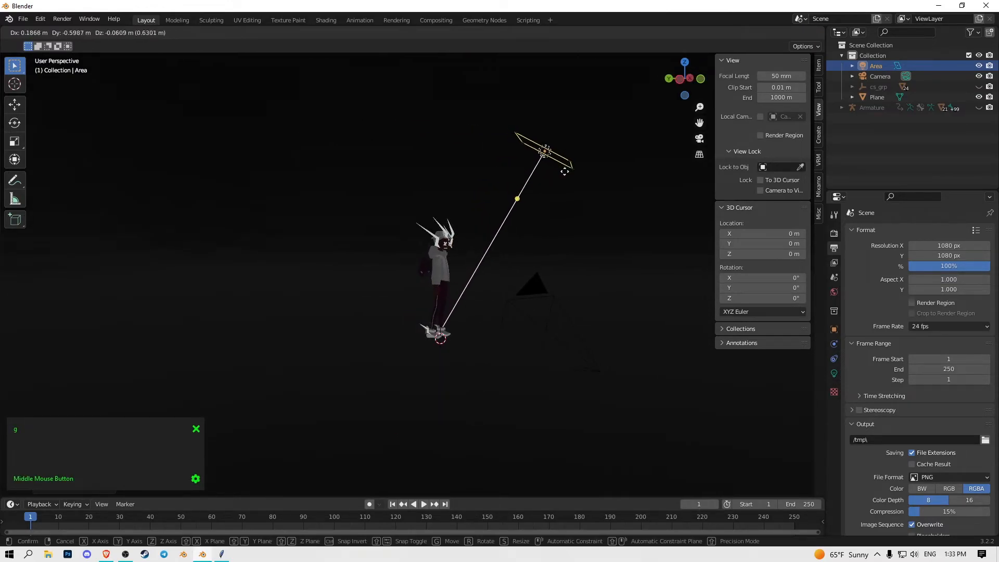
left_click(606, 222)
key("r")
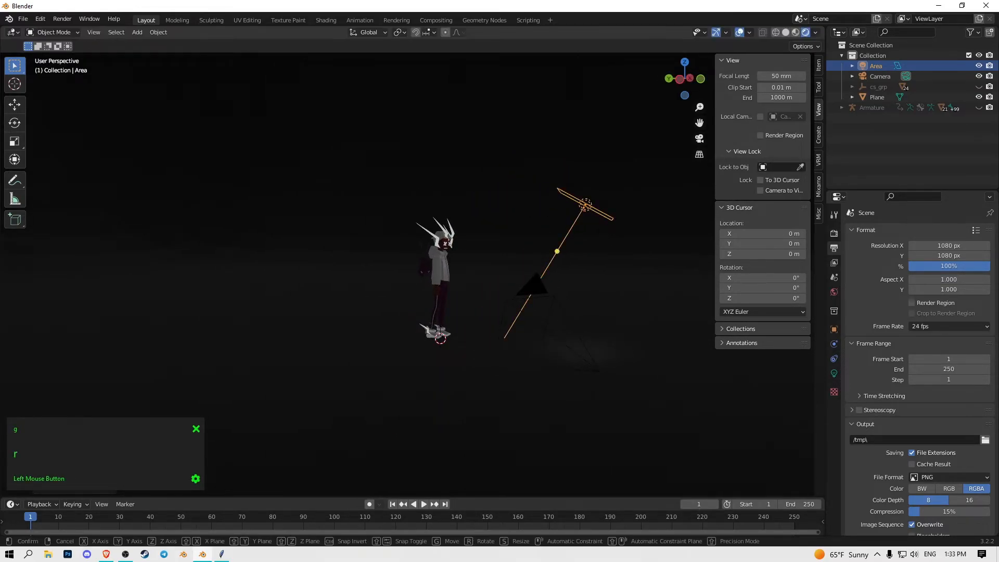
key("x")
left_click(591, 315)
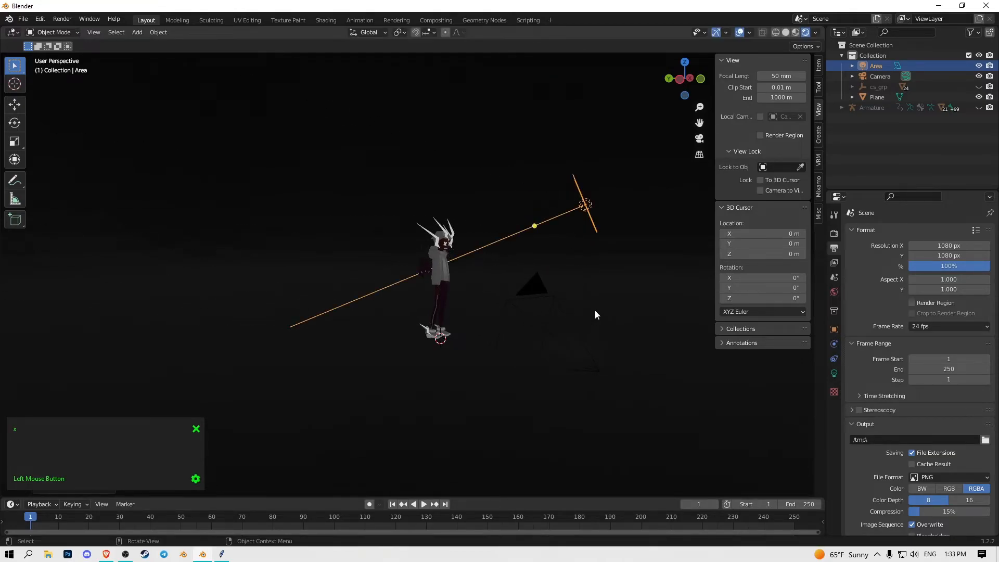
key("g")
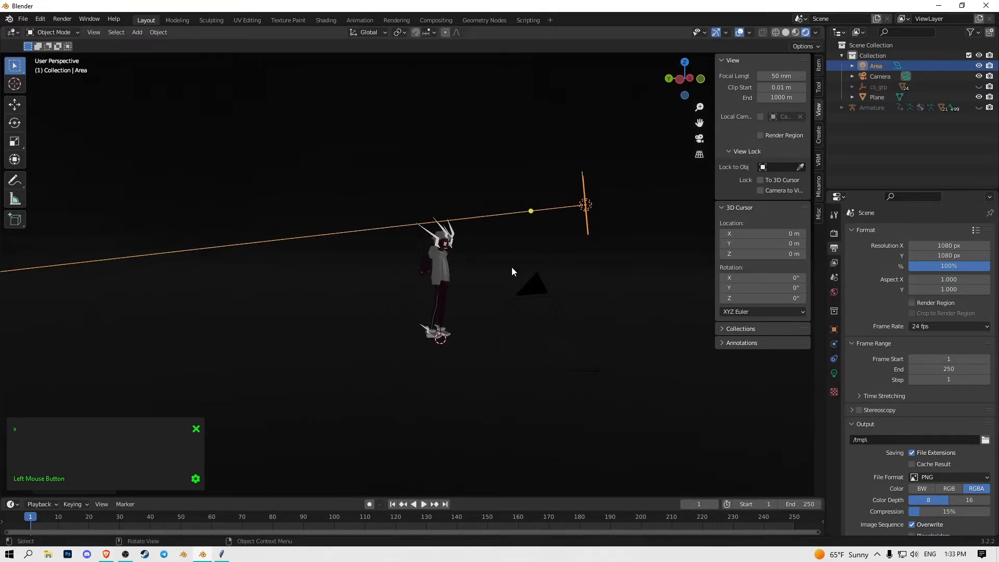
left_click(520, 341)
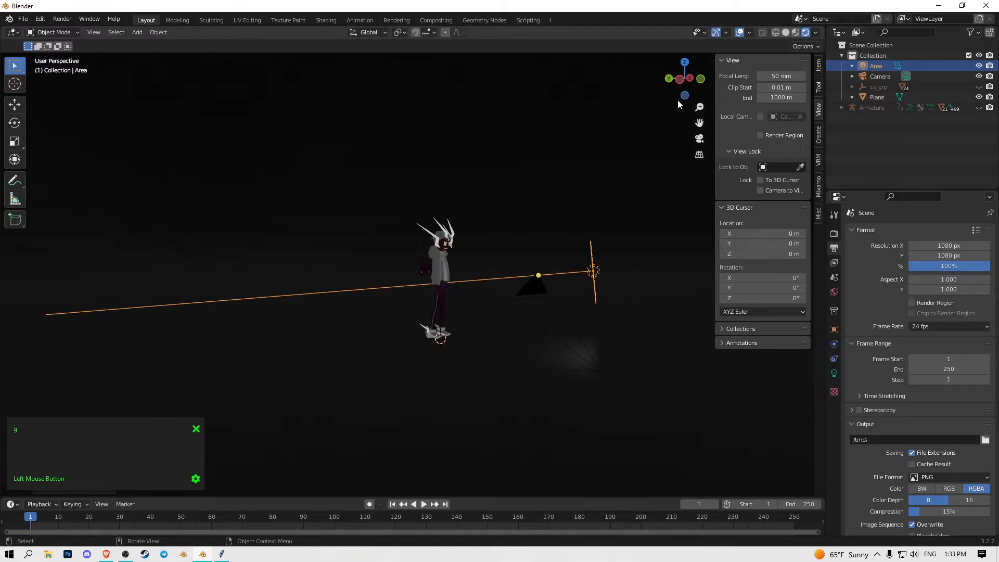
From the front view, move the area light in front of the character's head and chest, and return to the camera view.
left_click(701, 78)
key("g")
left_click(426, 236)
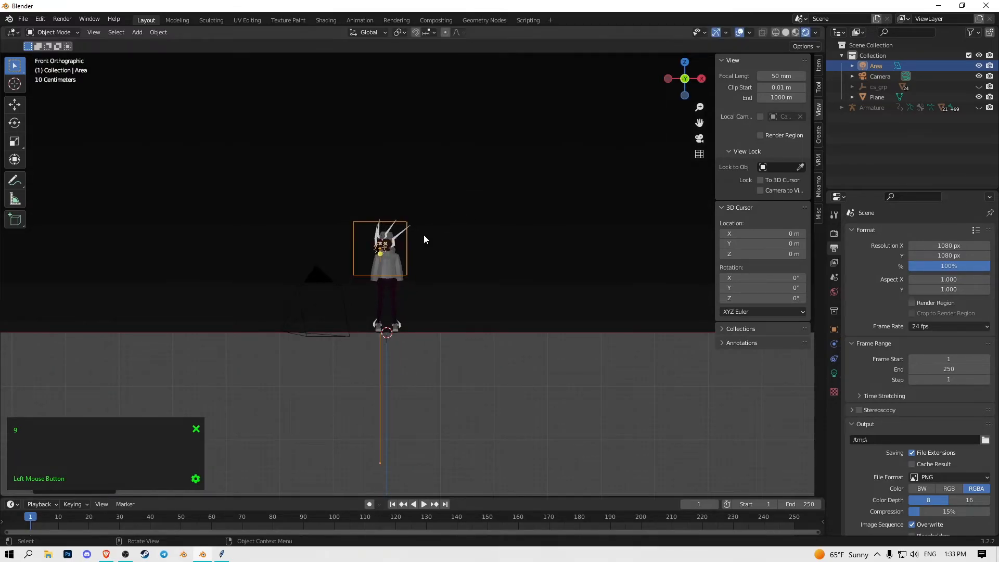
left_click(699, 138)
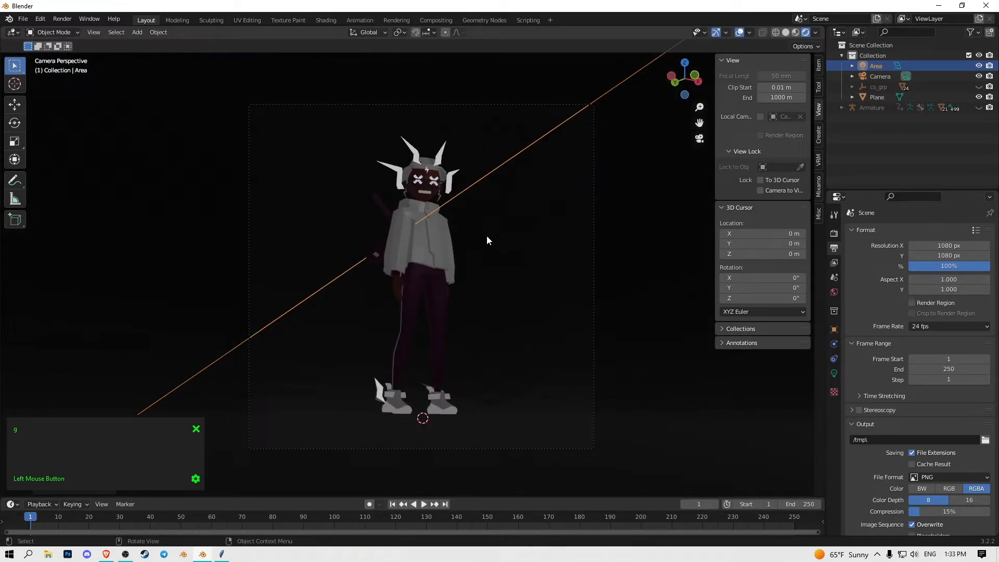
Raise the area light's power to 16.6 W and return to the camera view of the character.
scroll(492, 233, "up", 1)
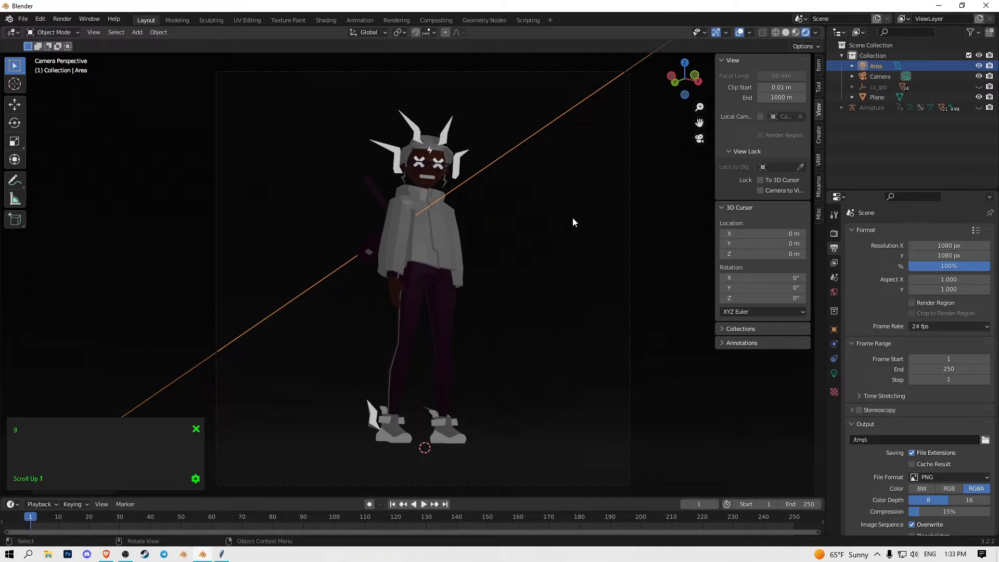
scroll(572, 217, "down", 3)
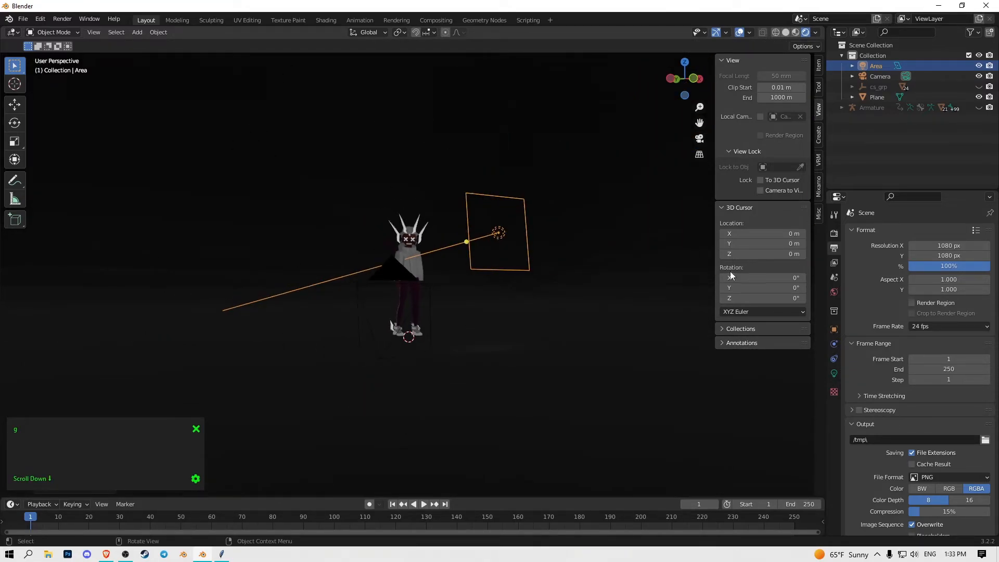
left_click(834, 373)
left_click_drag(942, 303, 968, 302)
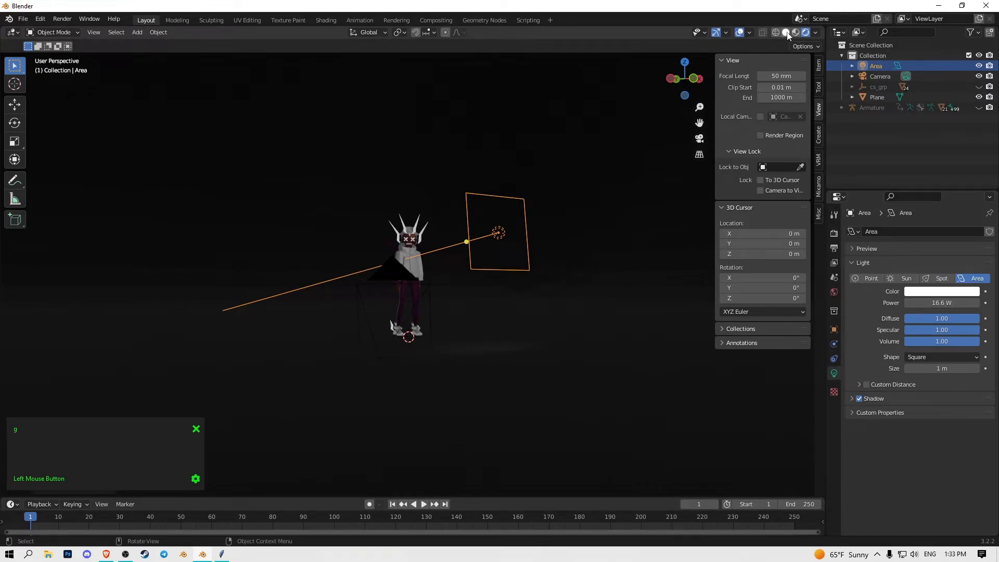
left_click(699, 139)
scroll(449, 254, "up", 4)
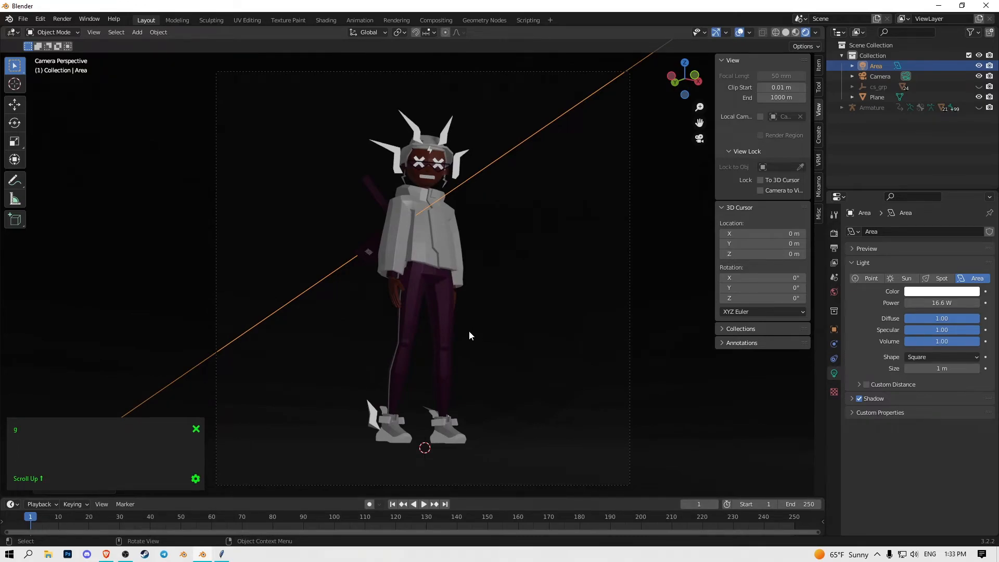
Darken the world background color to black so no ambient light reaches the scene.
scroll(469, 335, "down", 5)
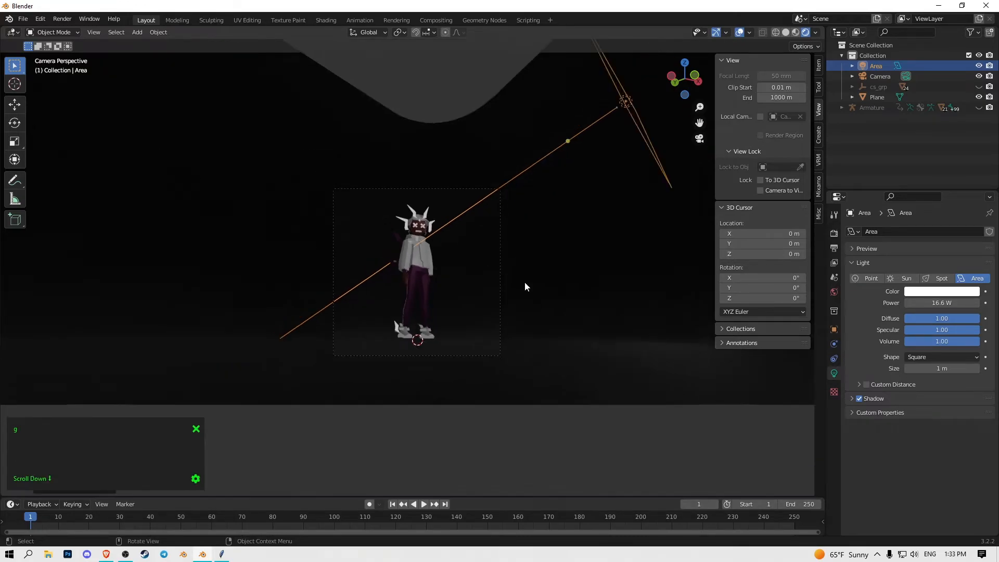
left_click(834, 292)
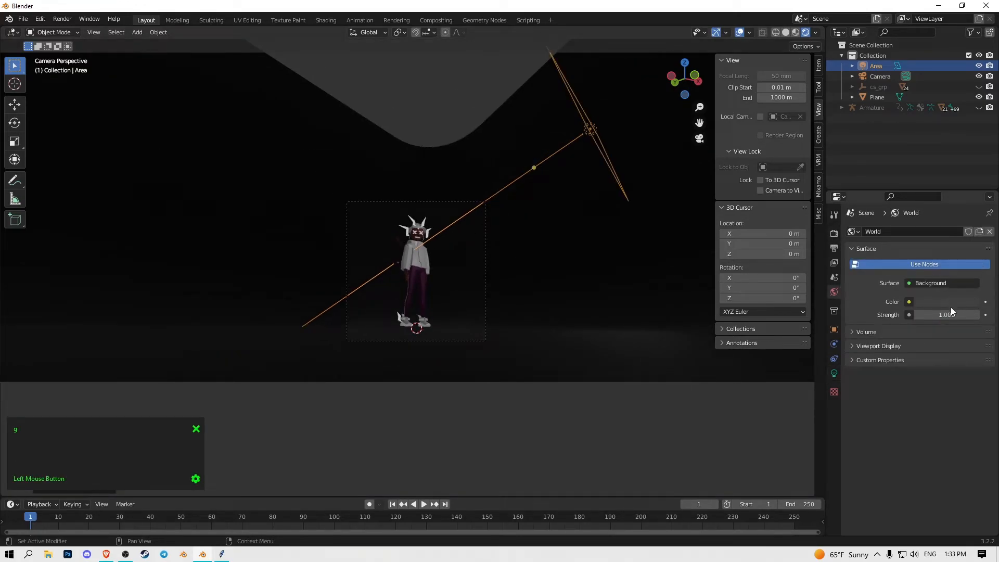
left_click(948, 301)
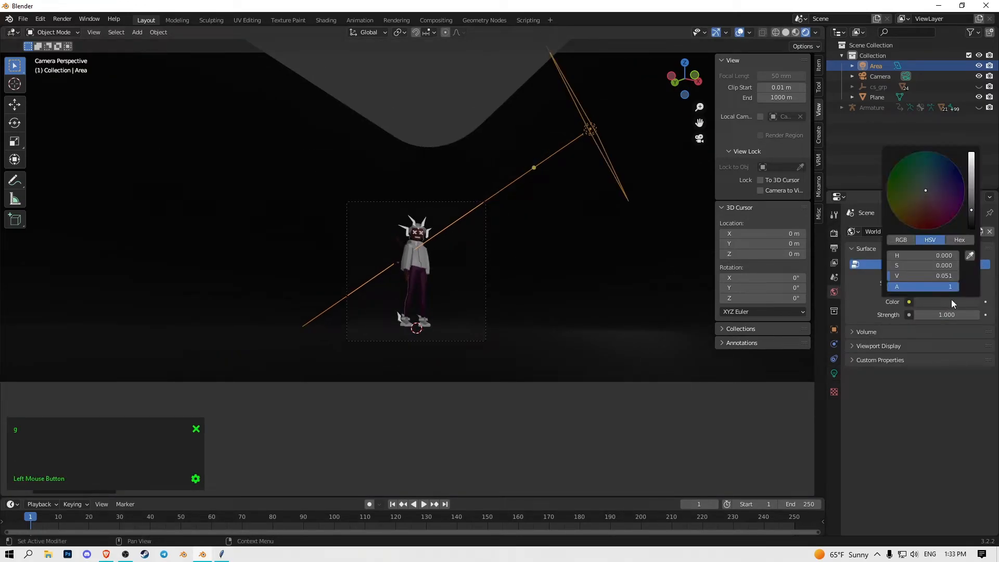
left_click_drag(968, 219, 970, 228)
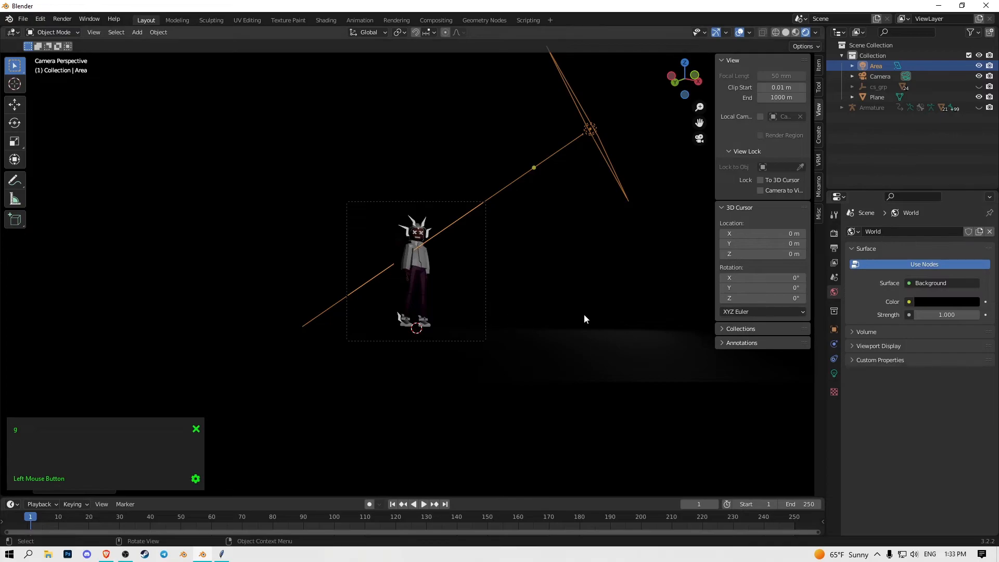
left_click(577, 313)
scroll(433, 283, "up", 7)
middle_click_drag(499, 294, 520, 227)
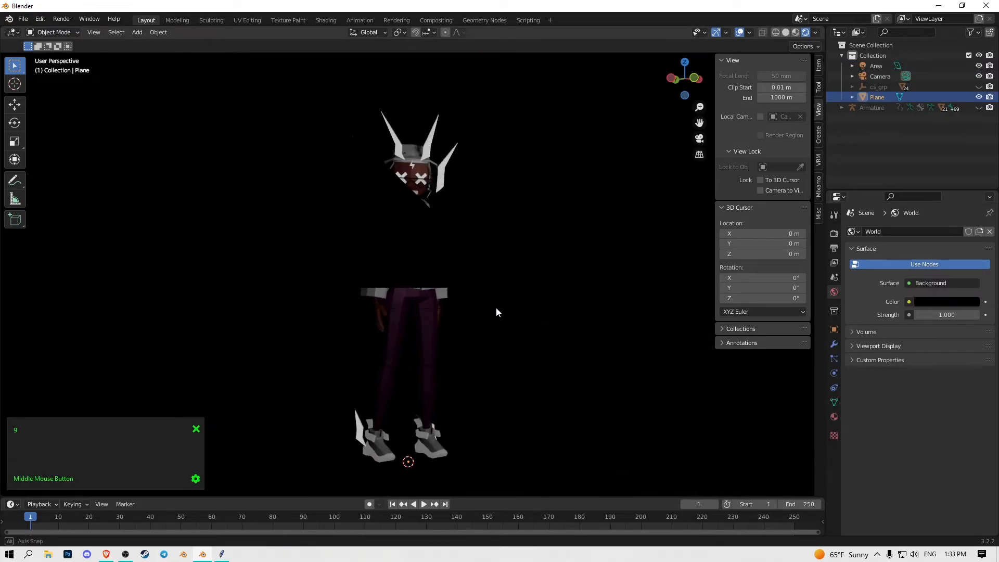
Switch the render engine to Cycles and set its device to GPU Compute.
left_click(835, 214)
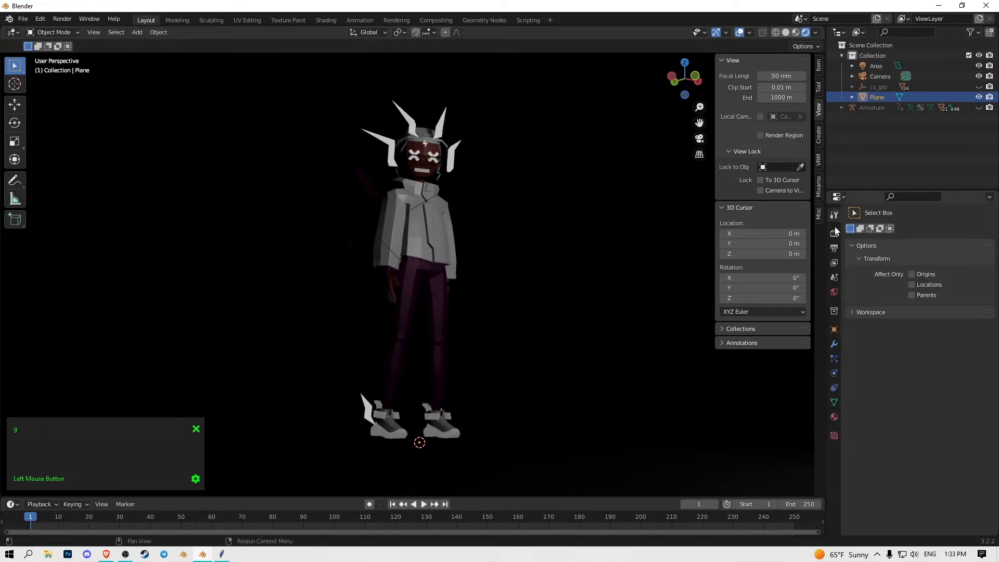
left_click(834, 233)
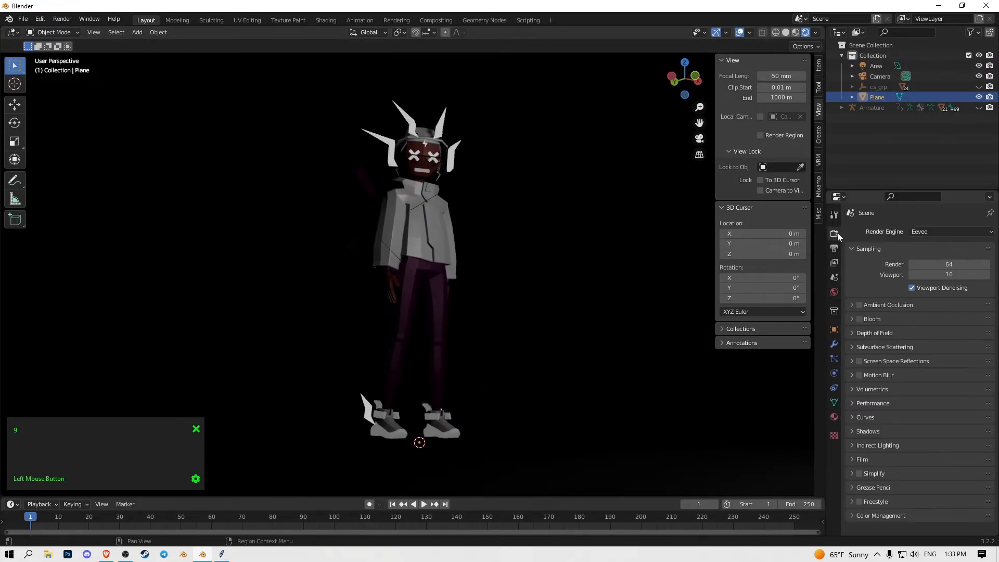
left_click(943, 231)
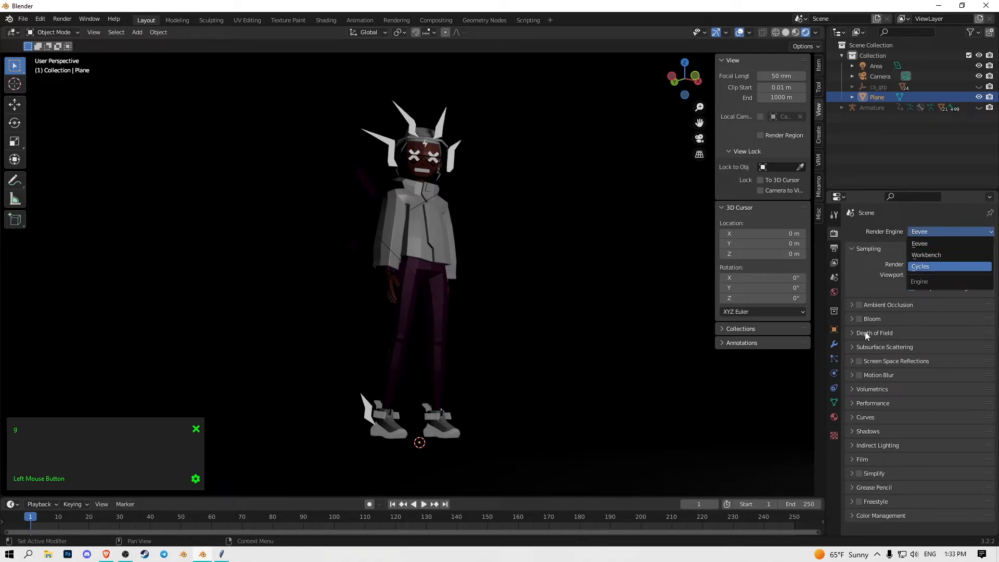
left_click(931, 265)
left_click(940, 259)
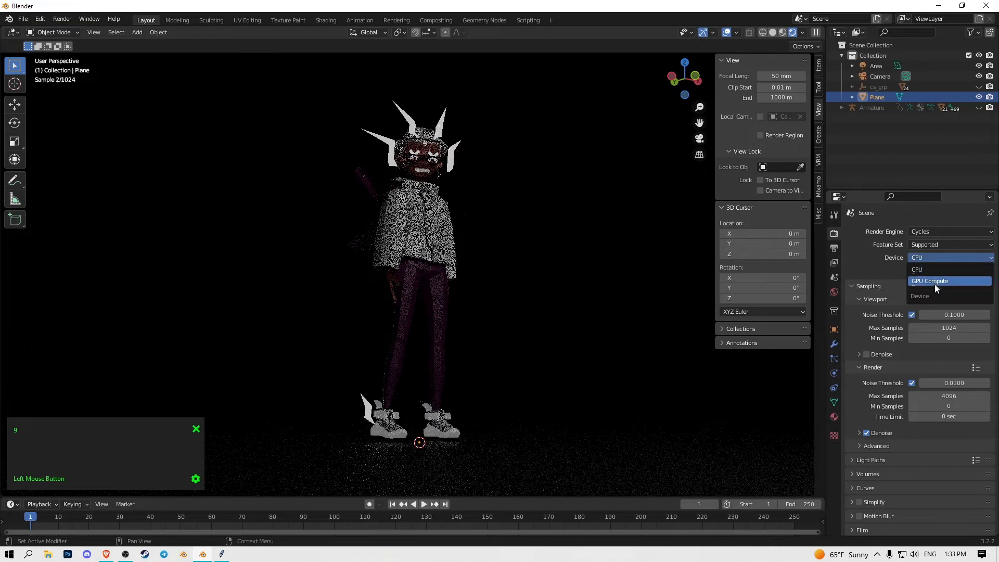
left_click(934, 283)
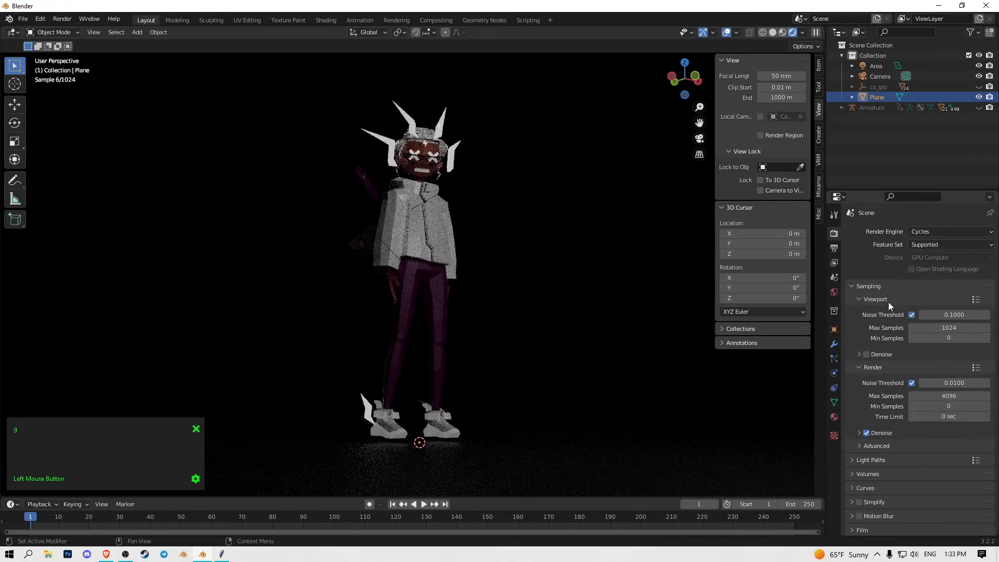
Render the camera shot and save the resulting image as untitled.png in the Desktop folder.
key("F12")
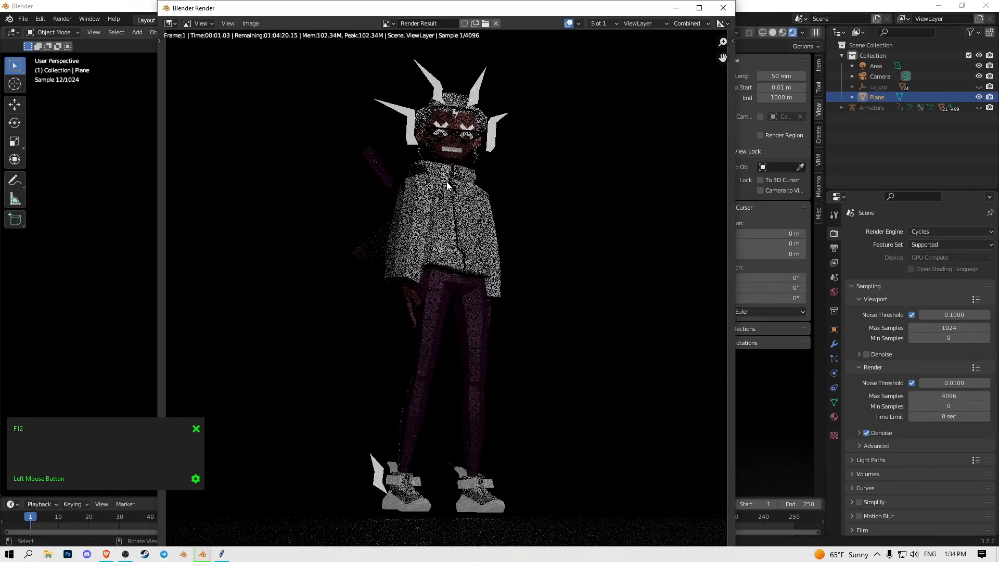
left_click_drag(514, 8, 572, 9)
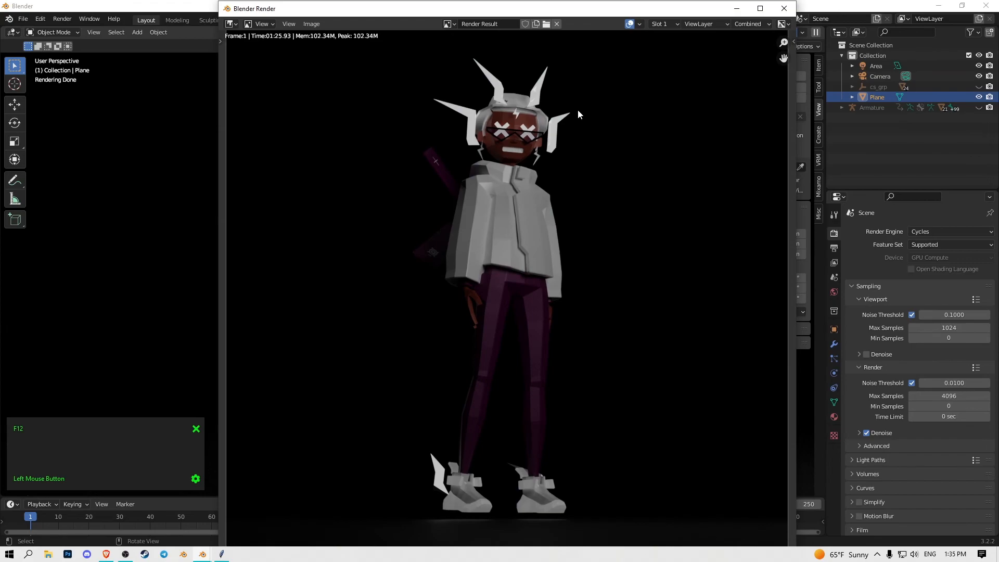
left_click(311, 24)
left_click(341, 98)
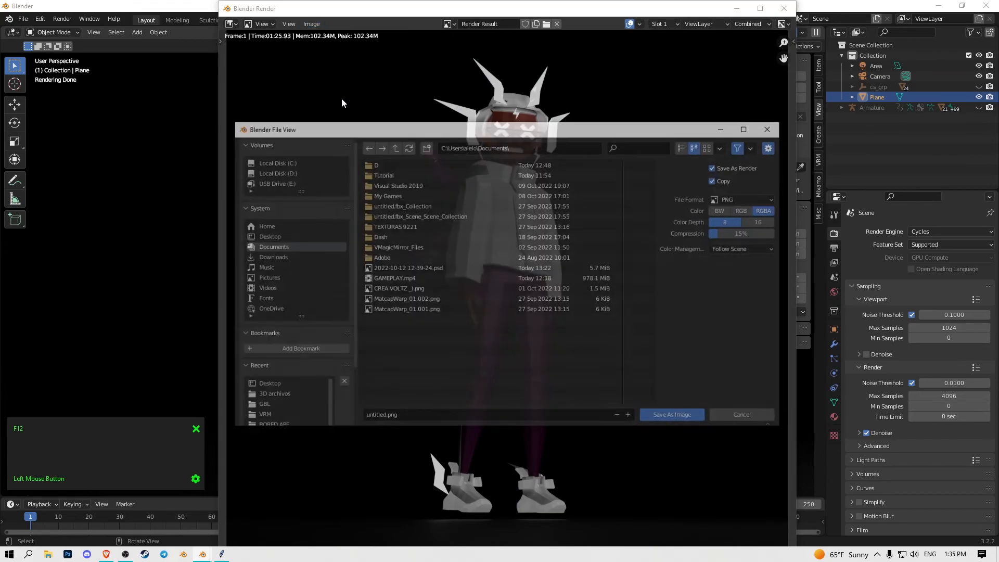
left_click(276, 236)
left_click(663, 417)
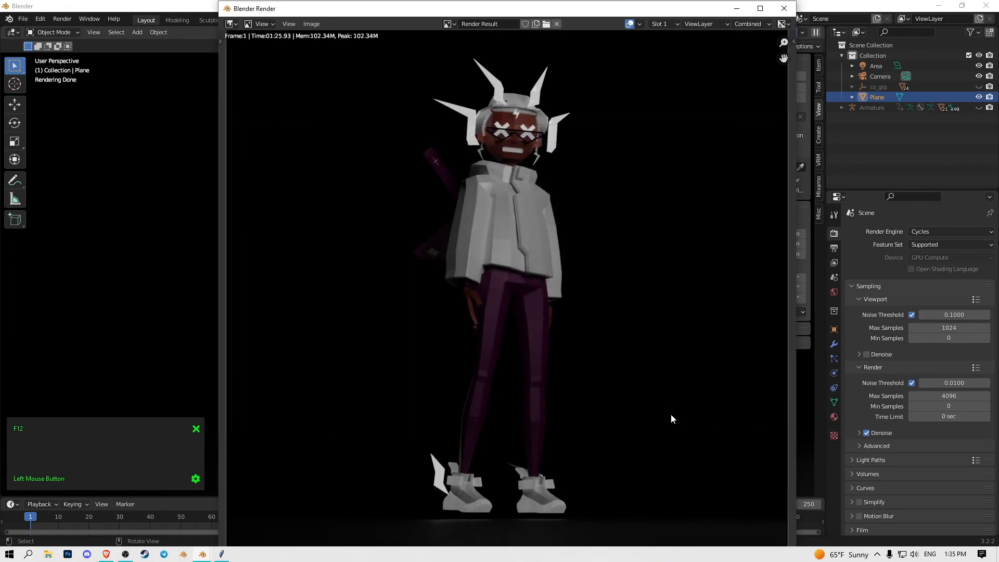